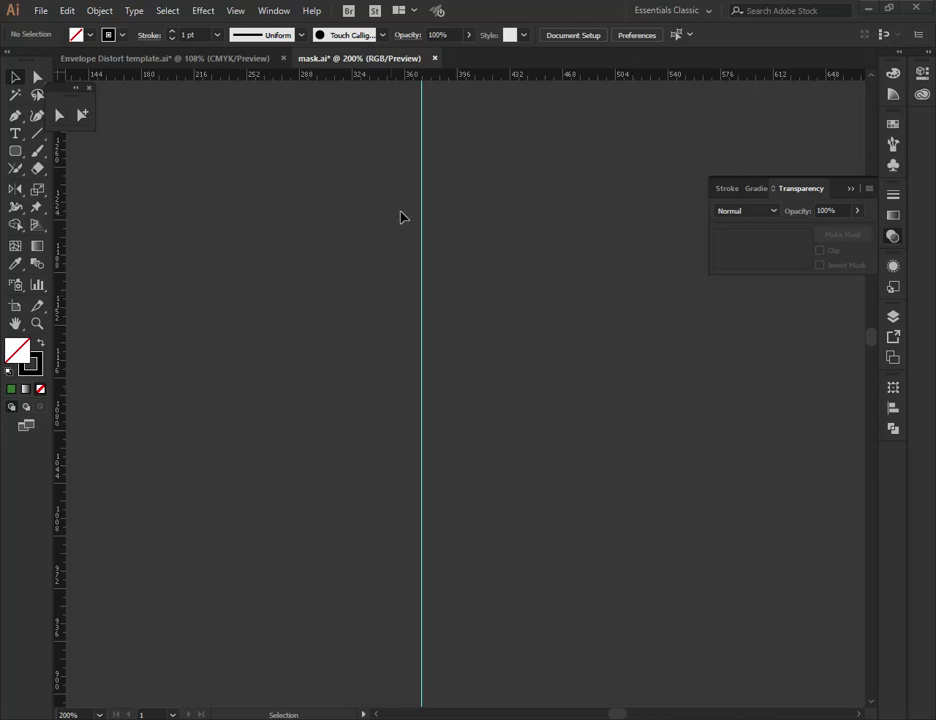
Pan to an empty area of the mask.ai canvas and open the Rounded Rectangle tool's flyout.
key(h)
drag(604, 218, 267, 249)
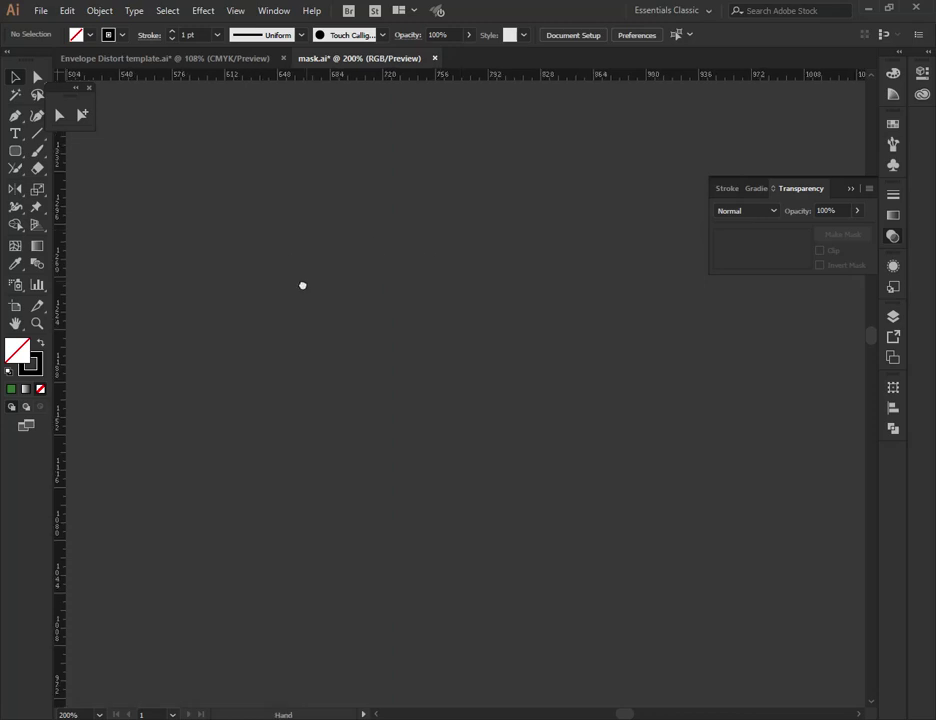
drag(303, 284, 76, 126)
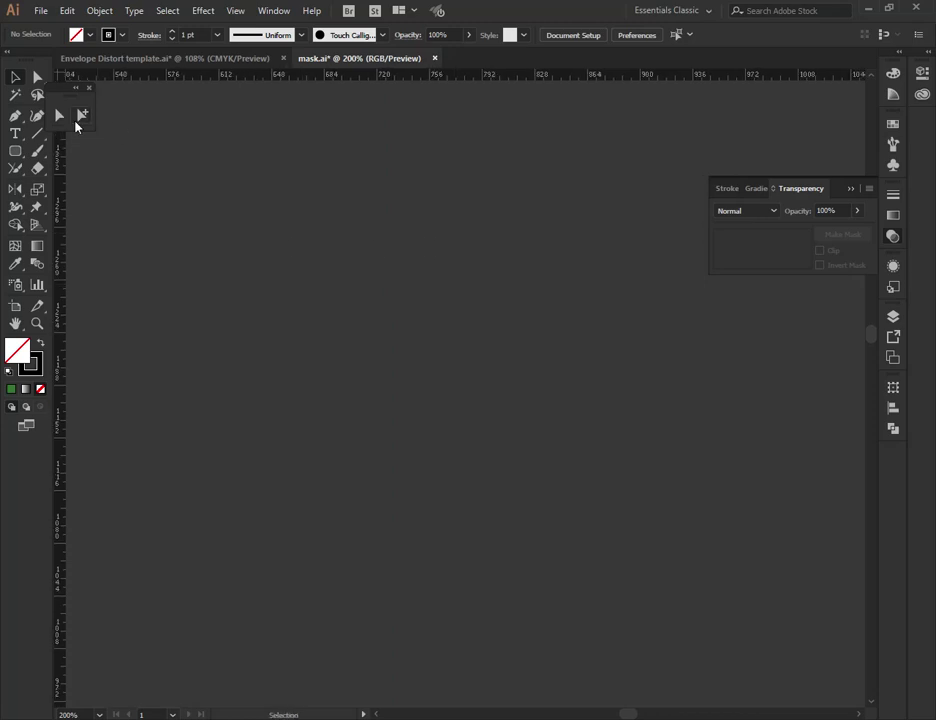
click(14, 155)
Switch to the Rectangle Tool and drag out a rectangle of about 440 × 315.5 pt.
drag(14, 155, 73, 152)
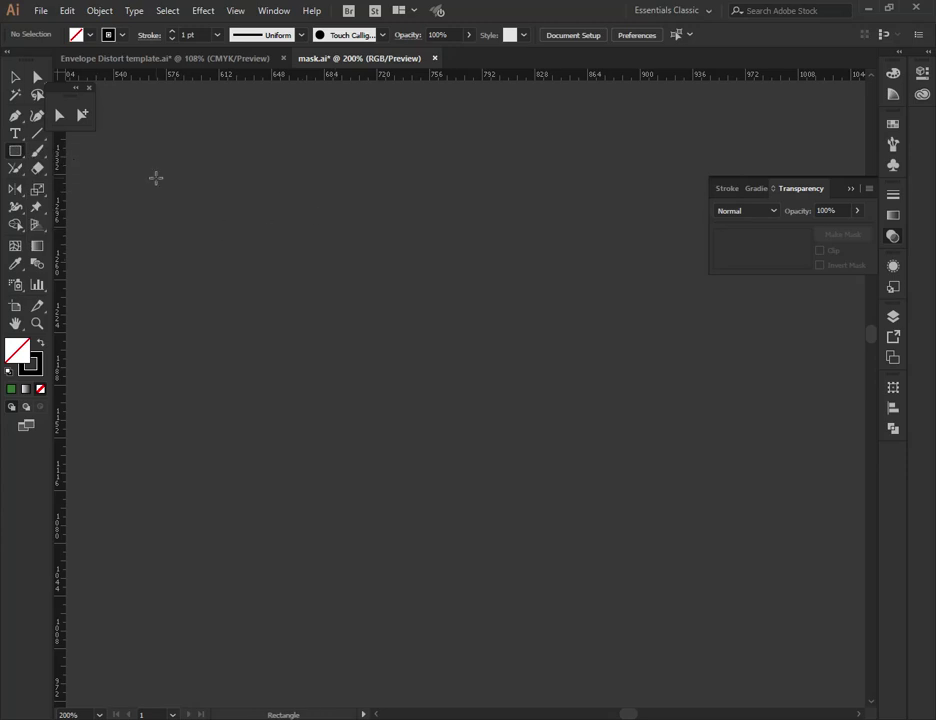
drag(136, 177, 779, 636)
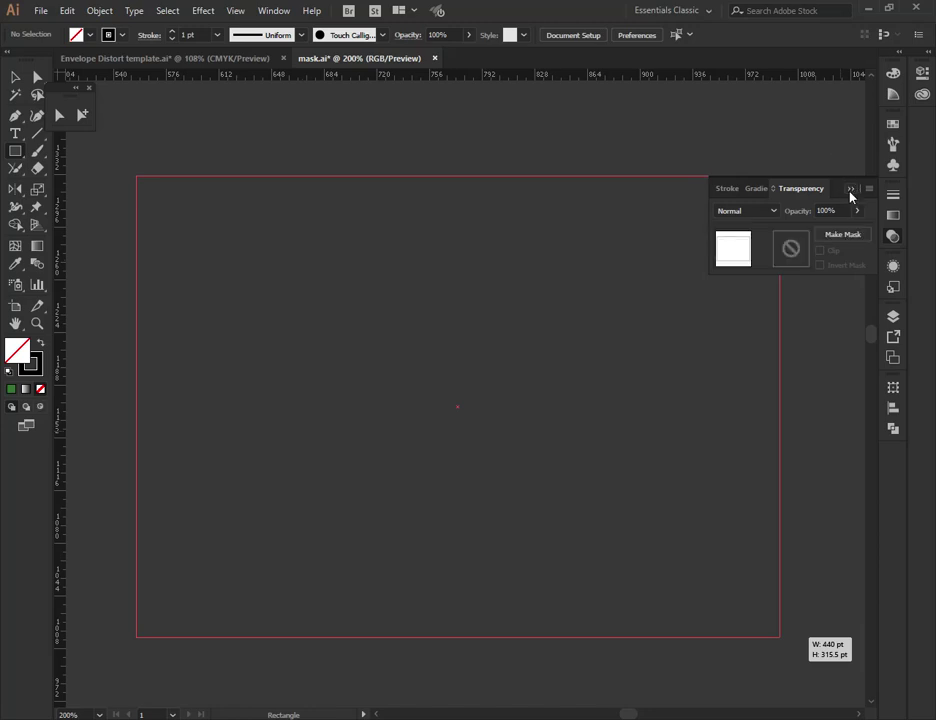
Close the transparency settings and load the Print swatch library from the Swatches panel.
click(850, 190)
click(894, 125)
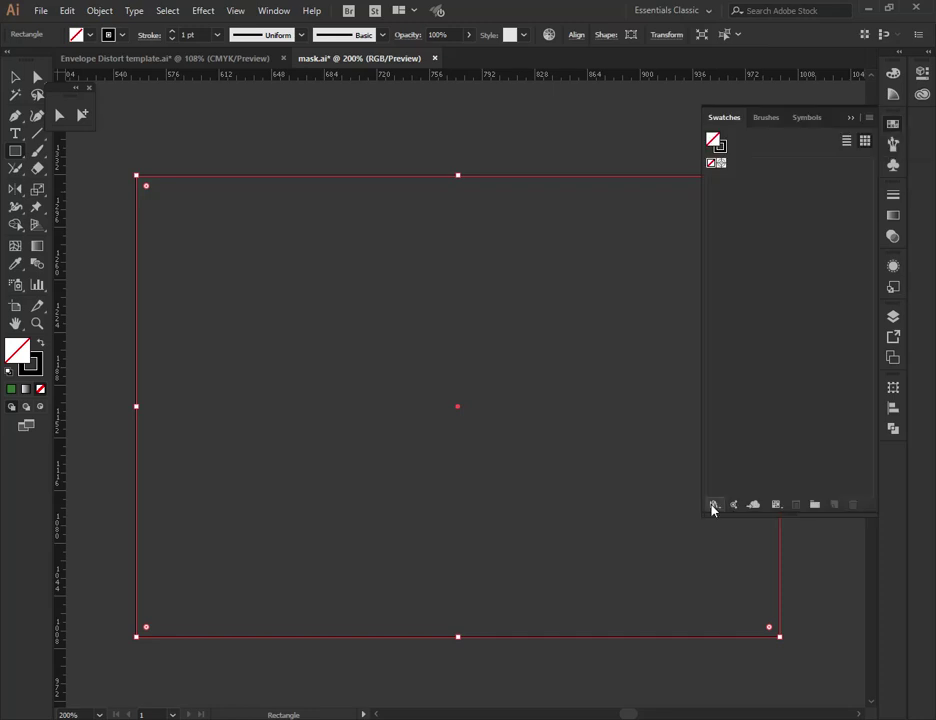
click(719, 507)
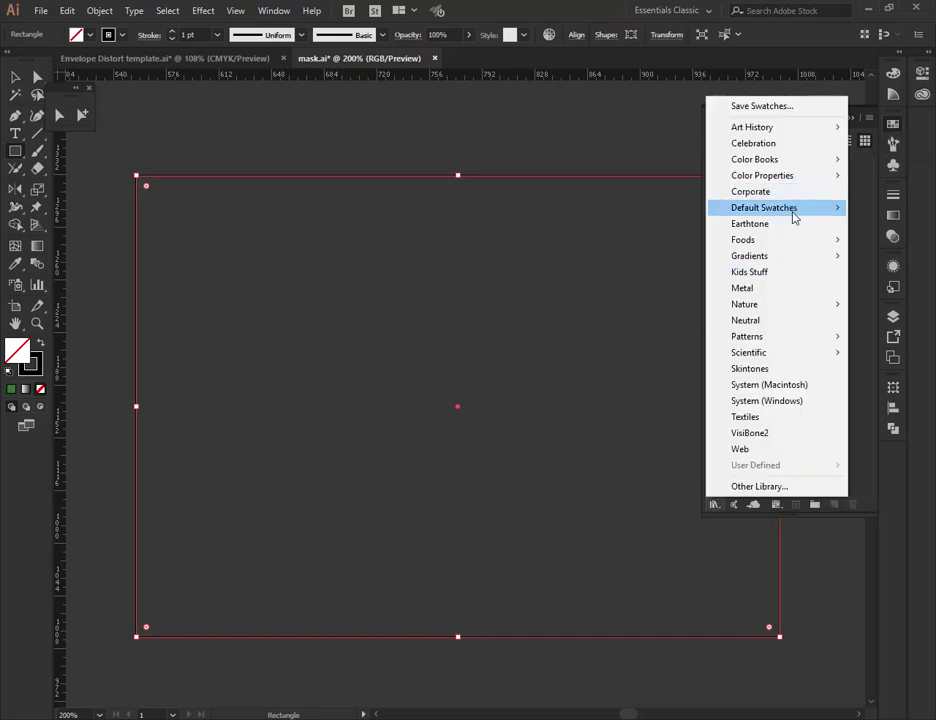
mouse_move(790, 209)
click(636, 240)
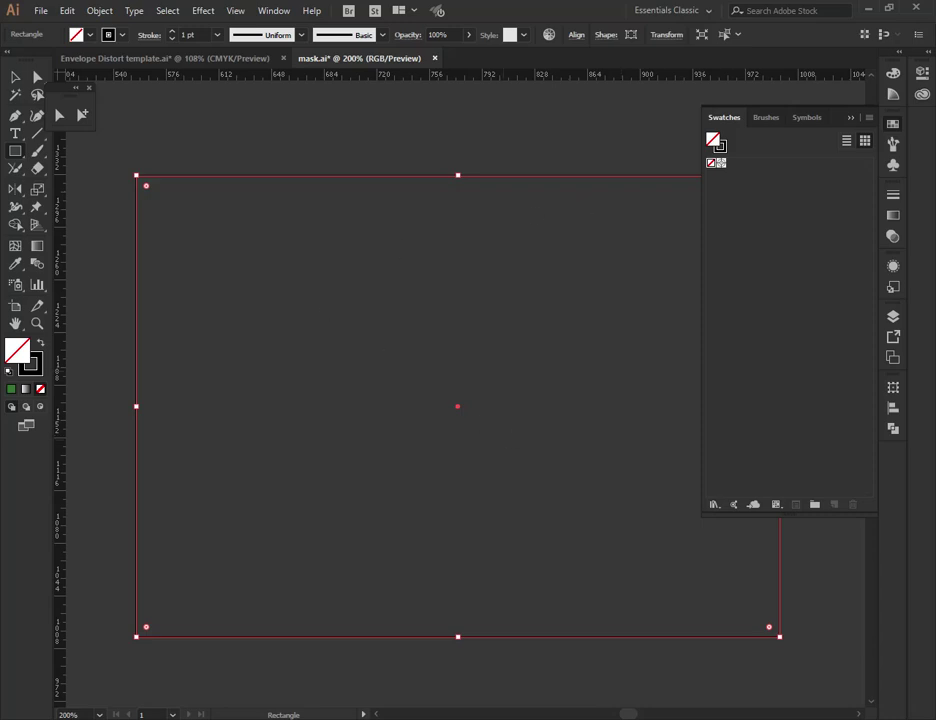
Add the Print swatches to the document and fill the rectangle with C=15 M=100 Y=90 K=10 red.
drag(558, 322, 557, 459)
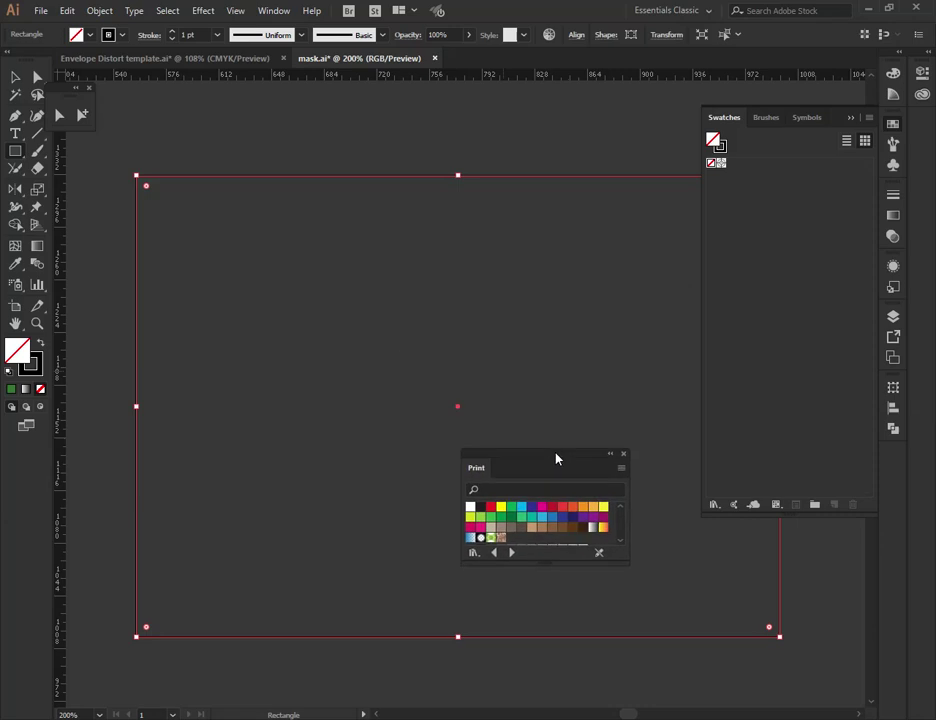
click(553, 508)
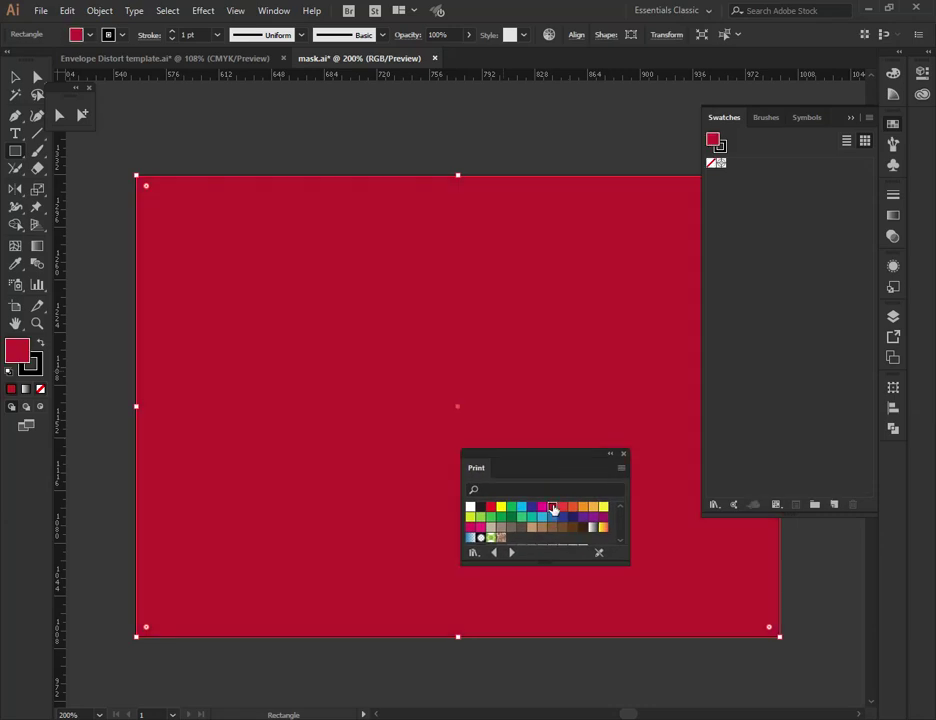
click(473, 507)
scroll(553, 520, down, 2)
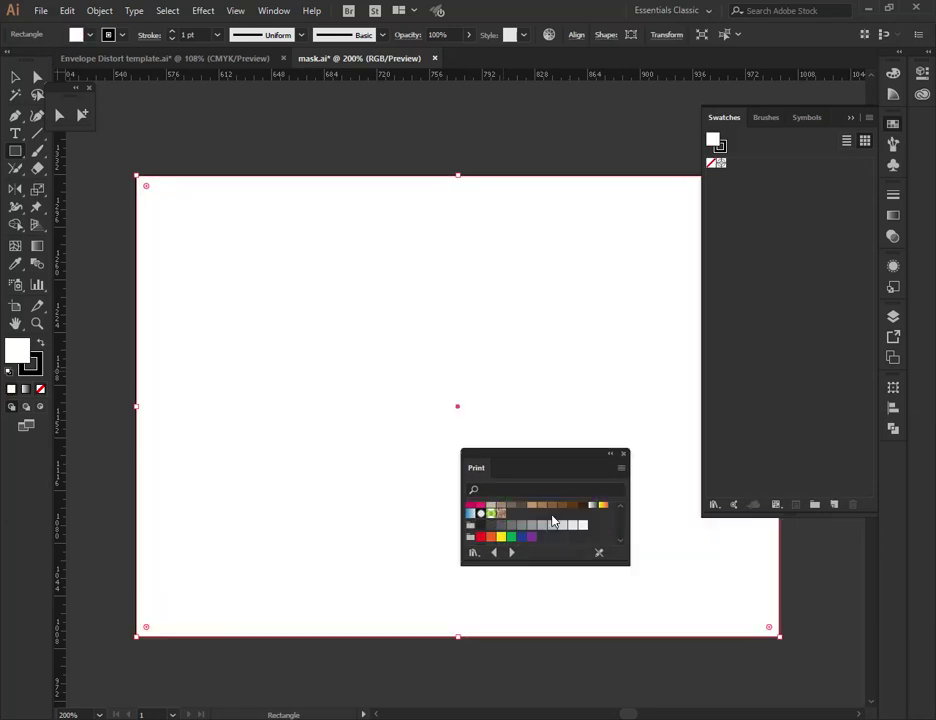
drag(533, 538, 725, 391)
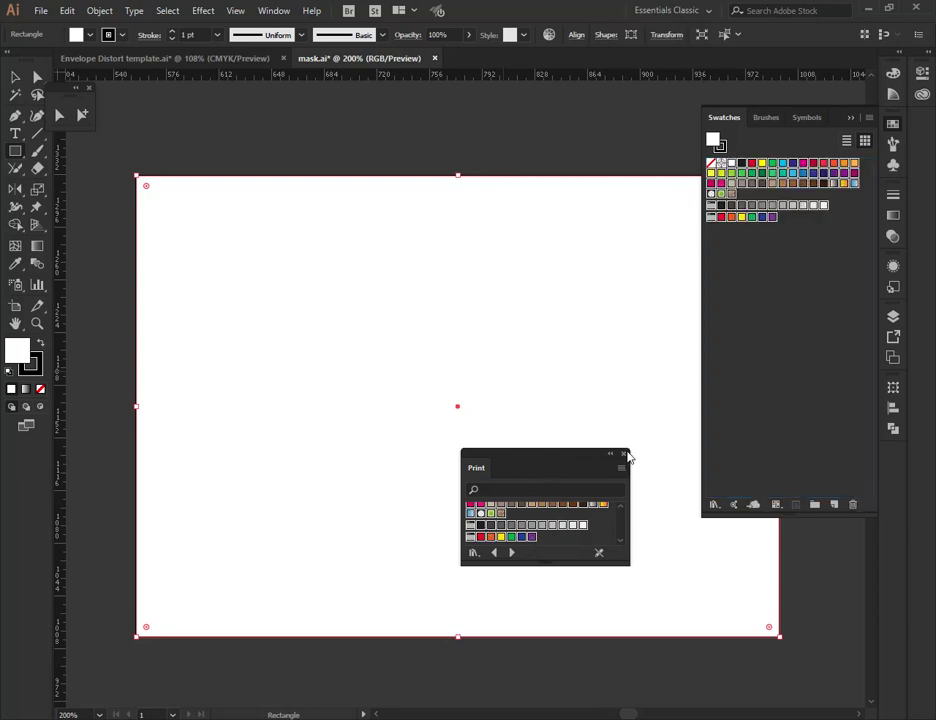
click(812, 163)
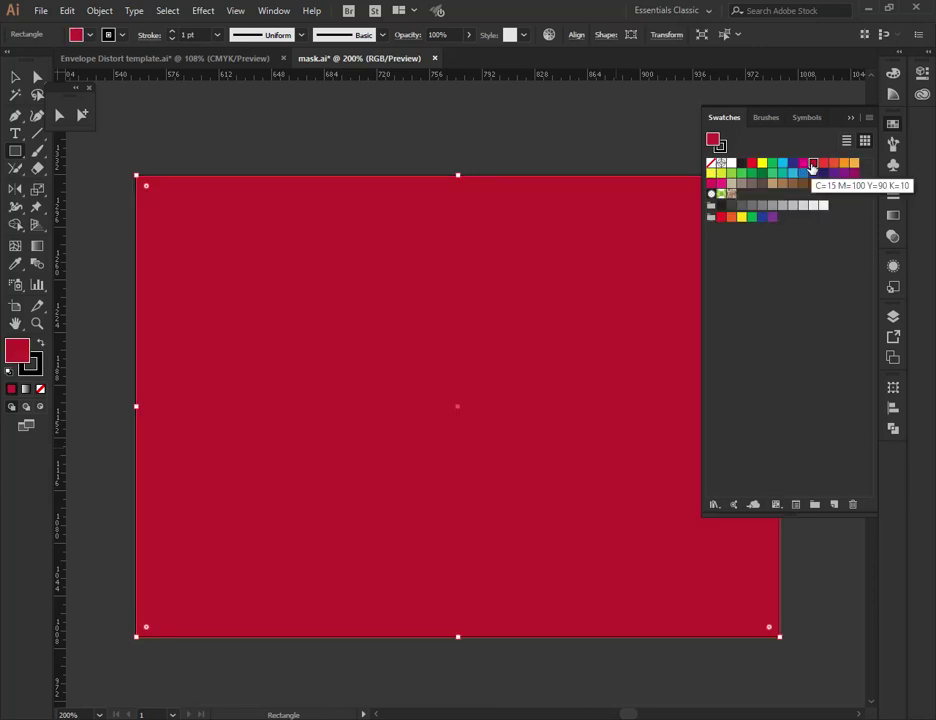
click(850, 119)
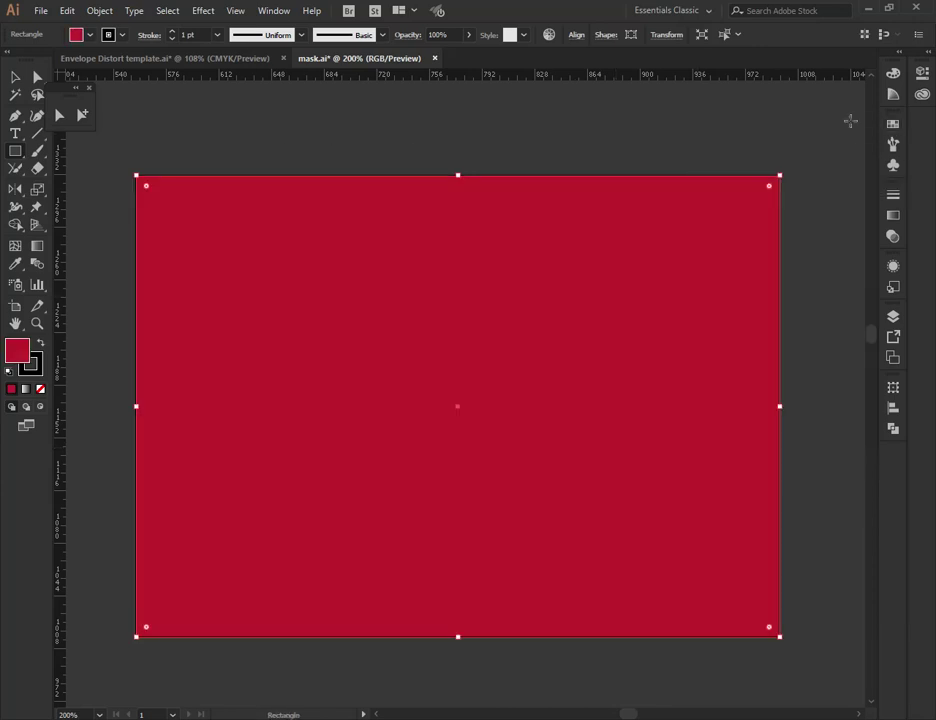
With the Mesh Tool, add three vertical mesh lines near the left and remove one misplaced point.
click(16, 250)
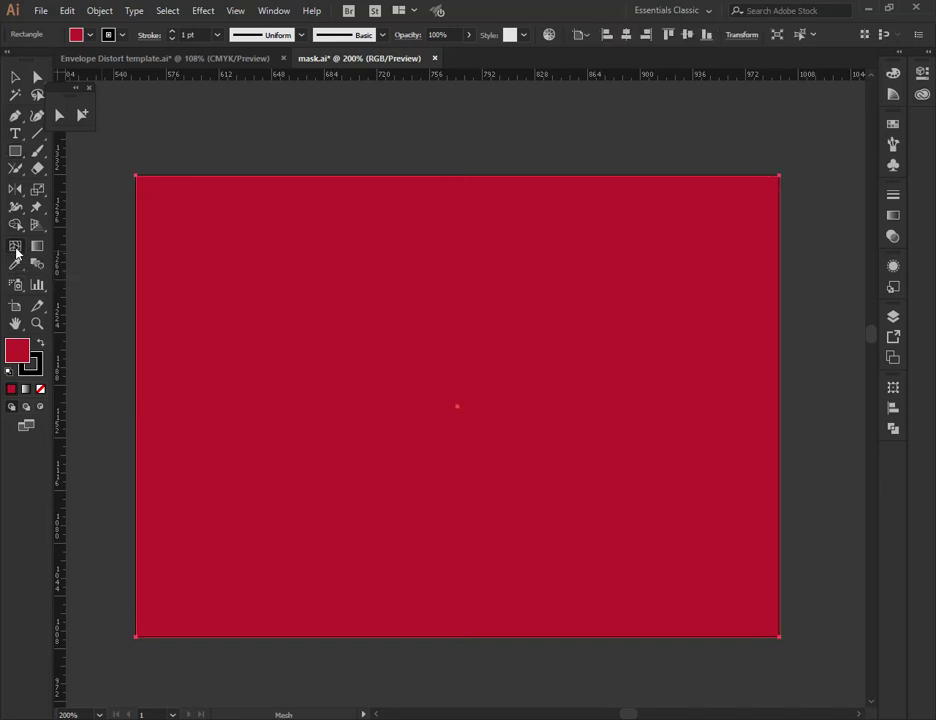
click(166, 177)
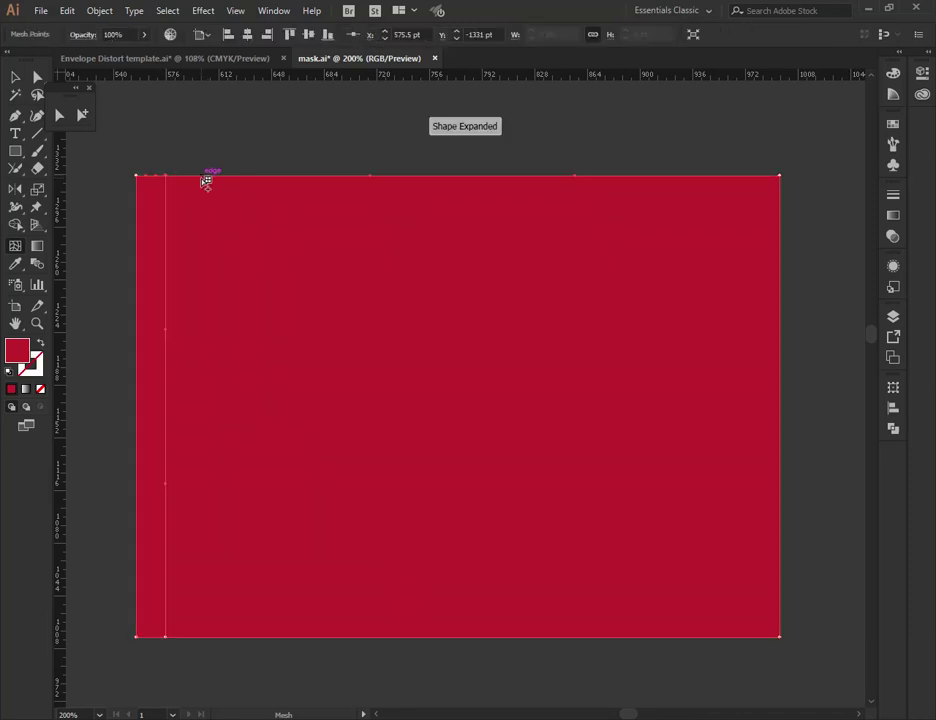
click(205, 177)
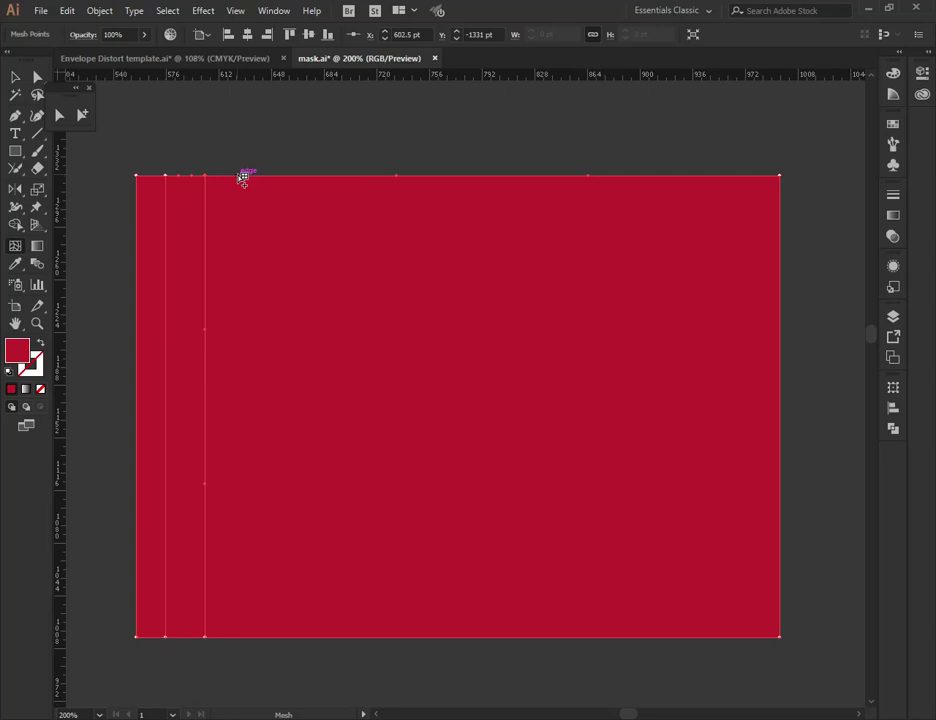
click(244, 177)
click(258, 185)
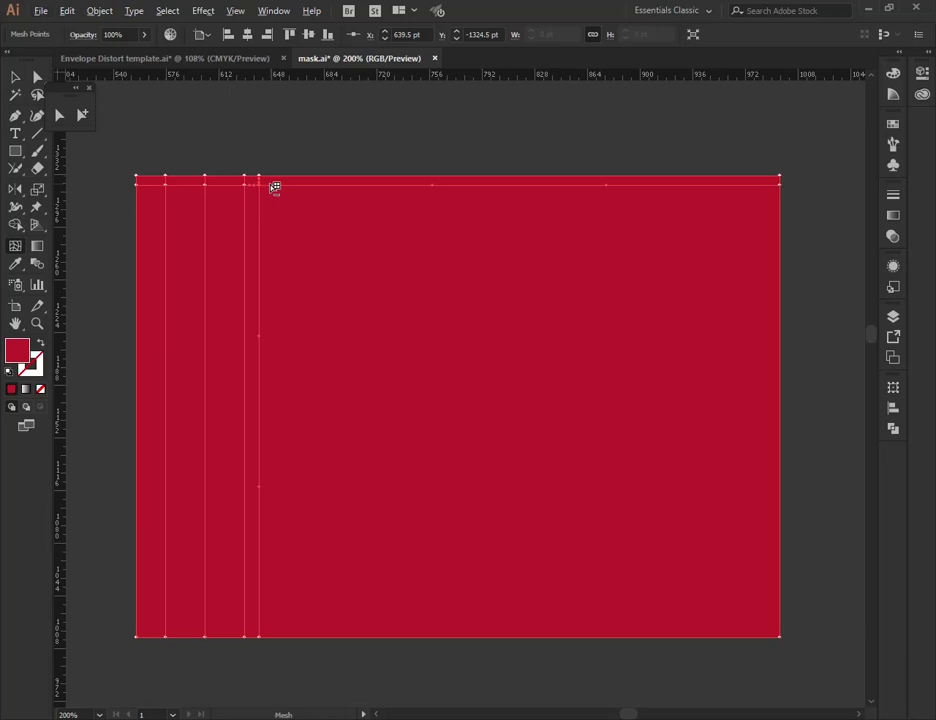
alt+click(260, 186)
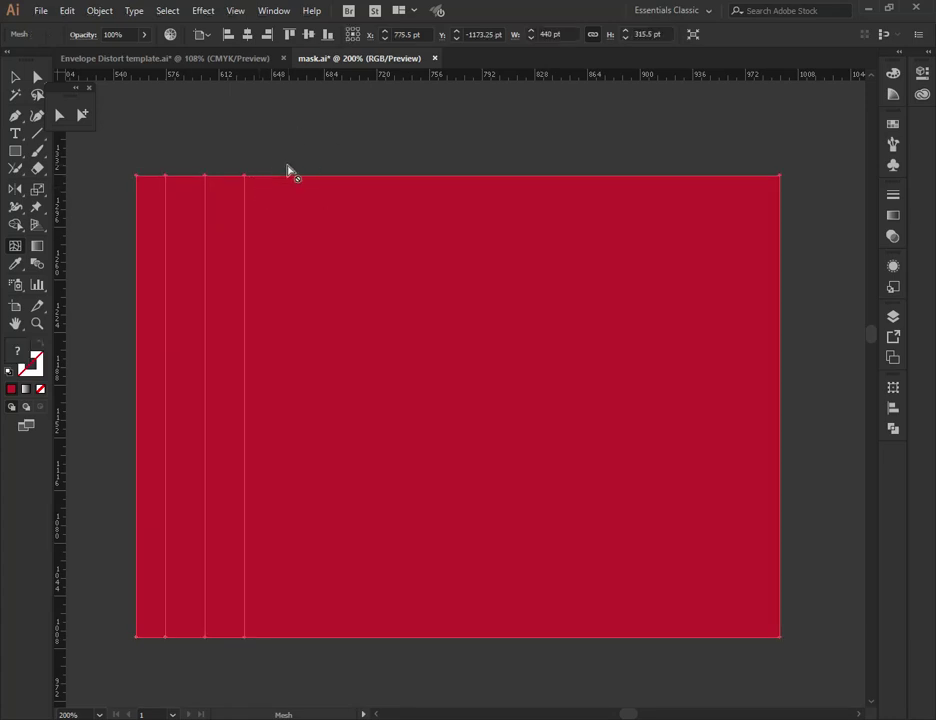
Add eleven more vertical mesh lines along the top edge, across to the right side.
click(272, 177)
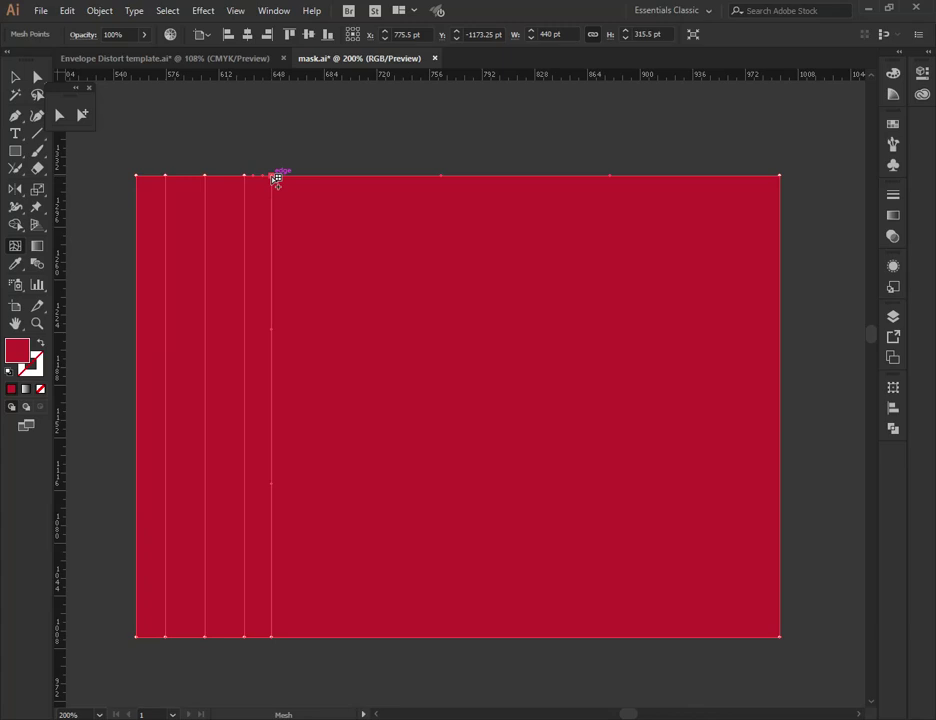
click(312, 177)
click(363, 177)
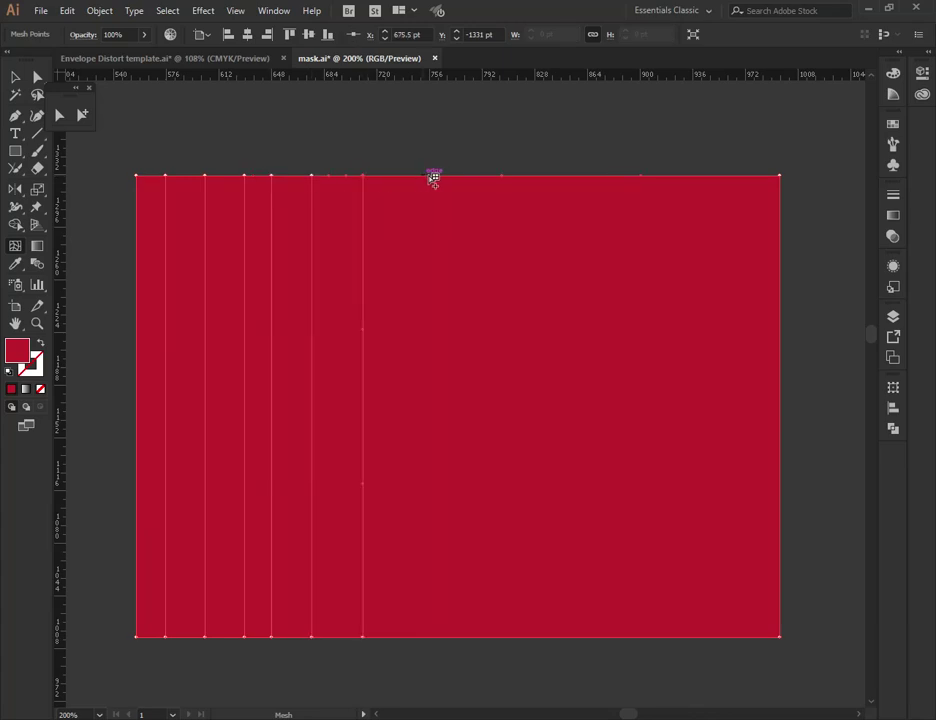
click(431, 177)
click(489, 177)
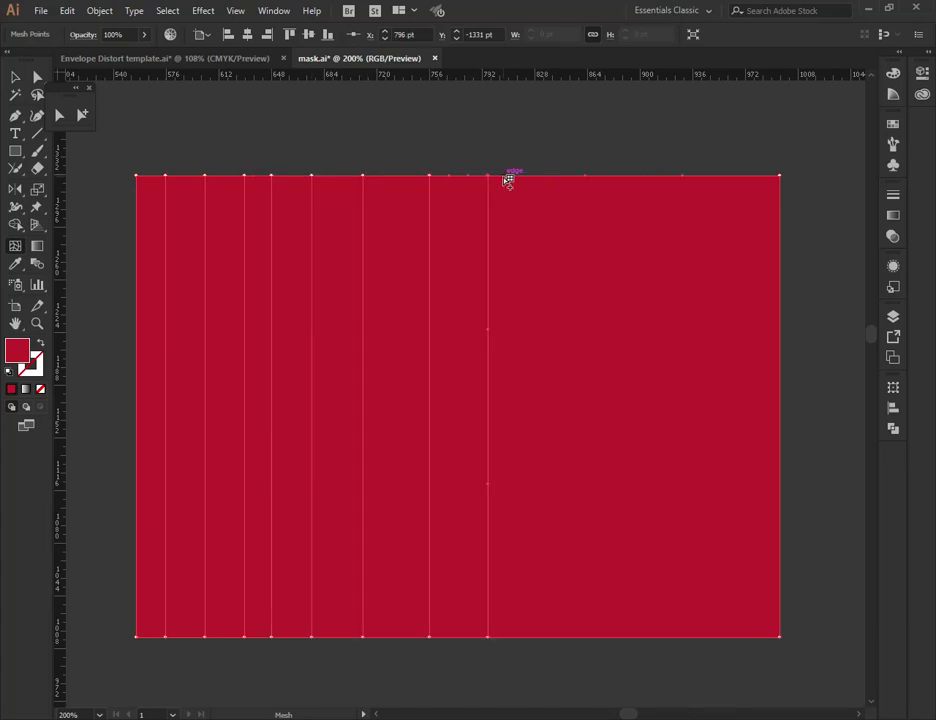
click(503, 177)
click(563, 177)
click(595, 177)
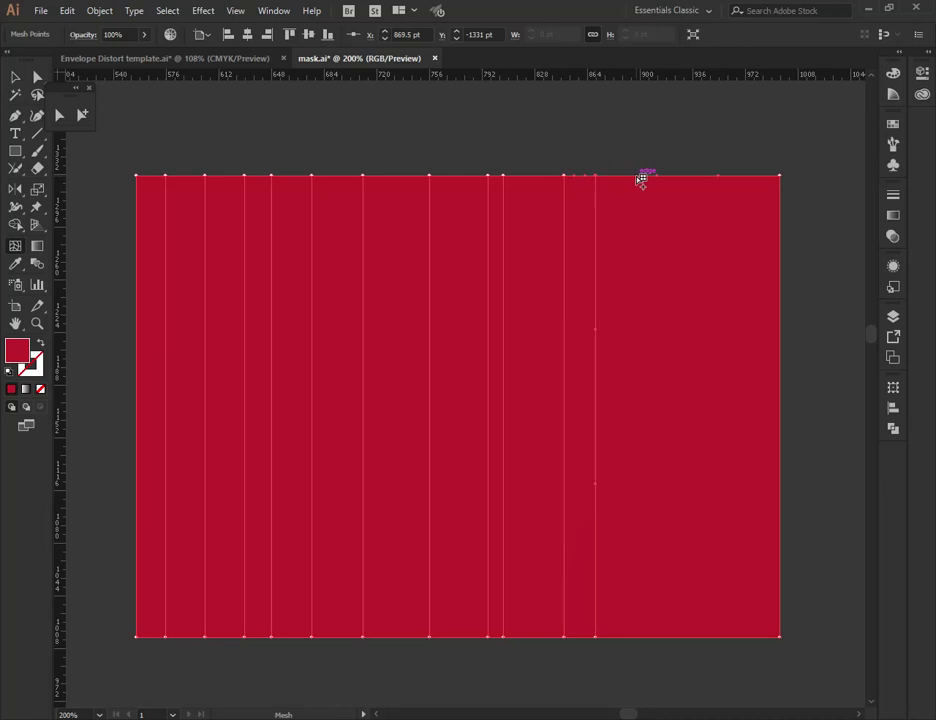
click(637, 177)
click(692, 177)
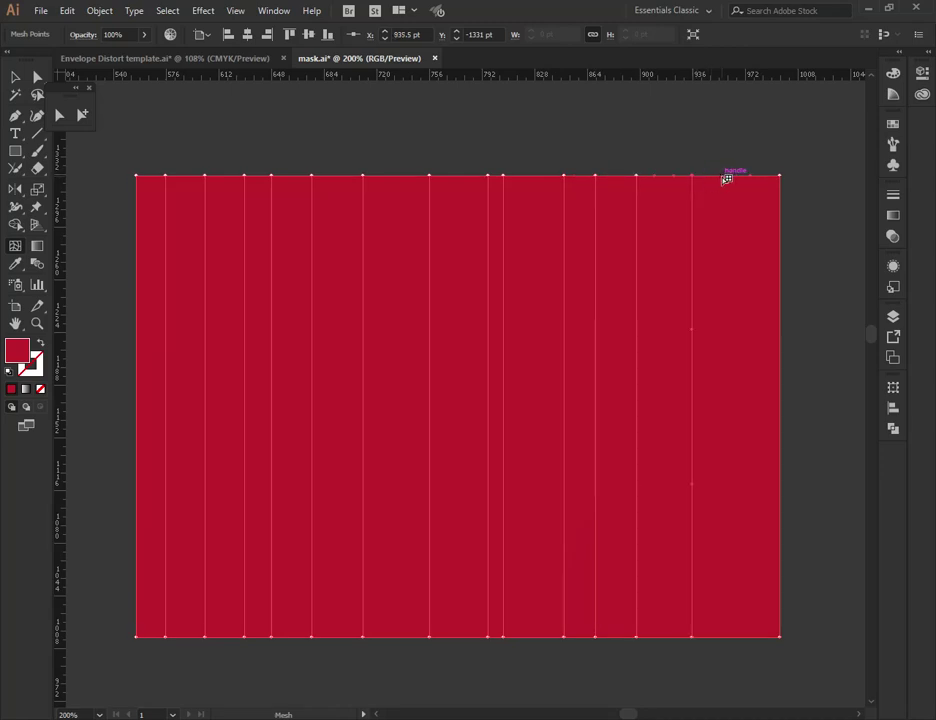
click(735, 177)
Use Direct Selection to select the points along the leftmost mesh line.
key(v)
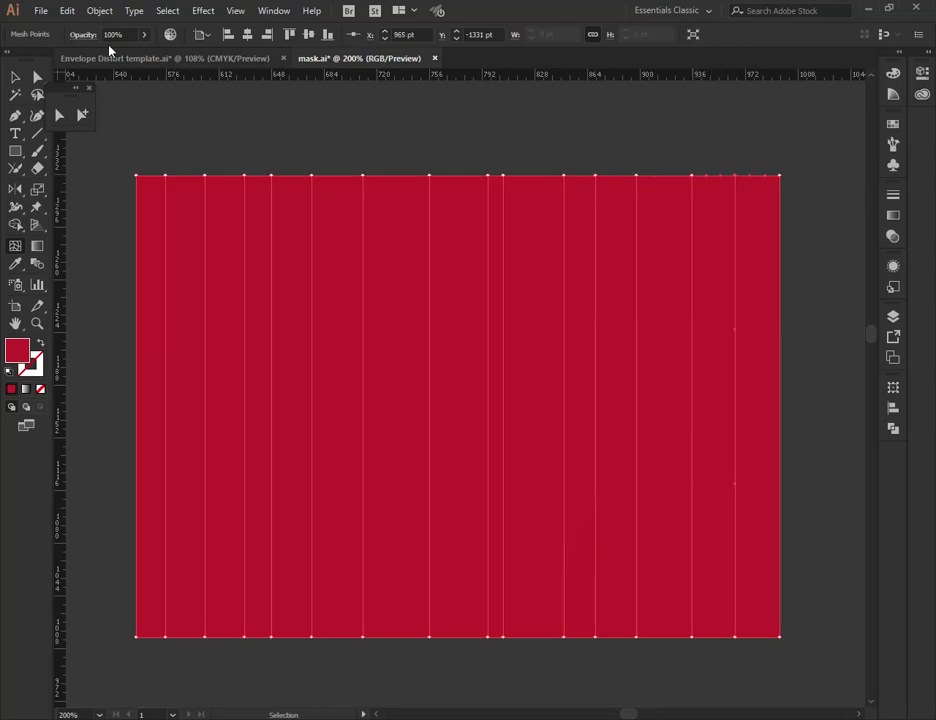
click(37, 78)
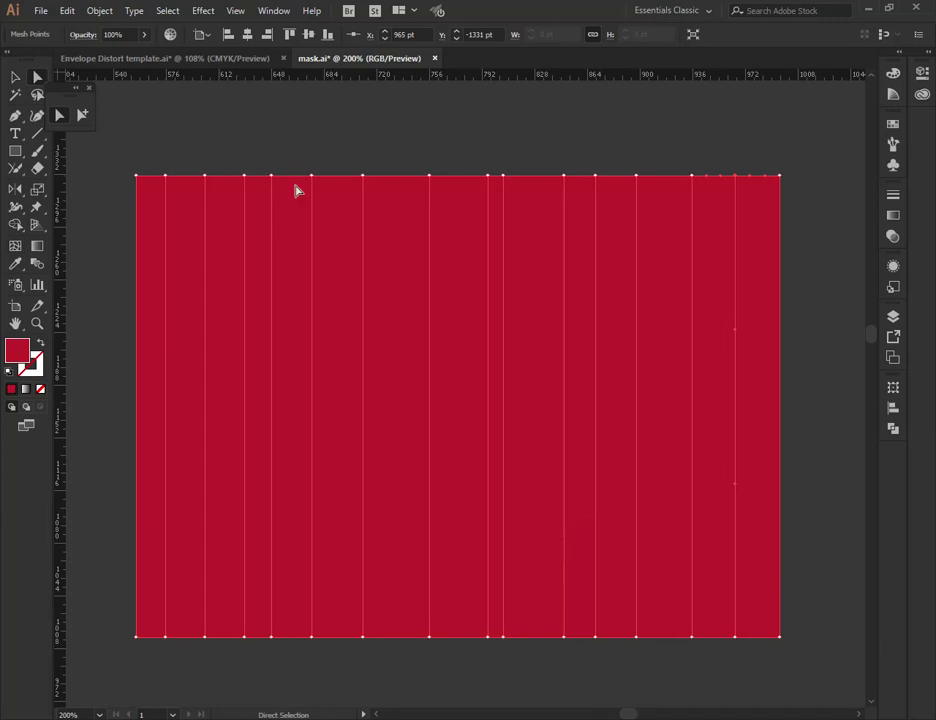
click(165, 177)
click(39, 345)
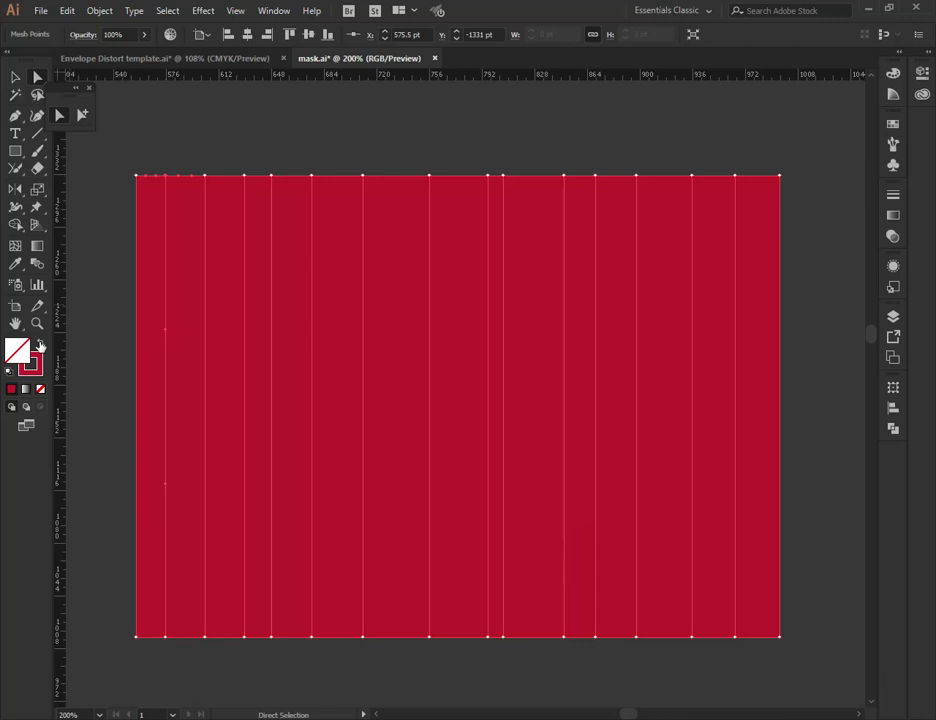
click(40, 345)
click(32, 365)
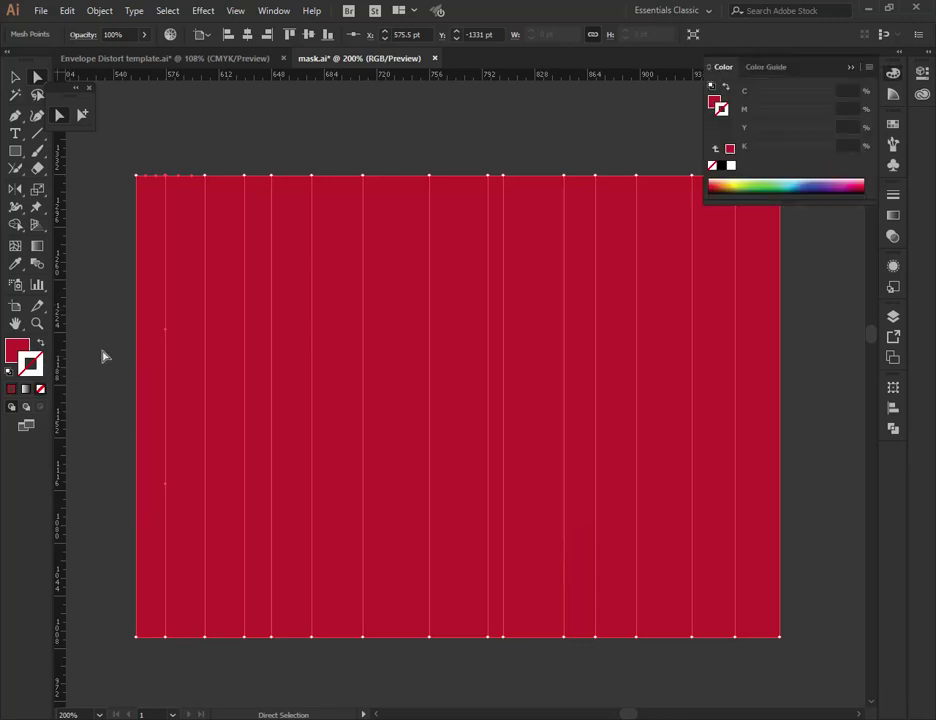
drag(157, 140, 190, 700)
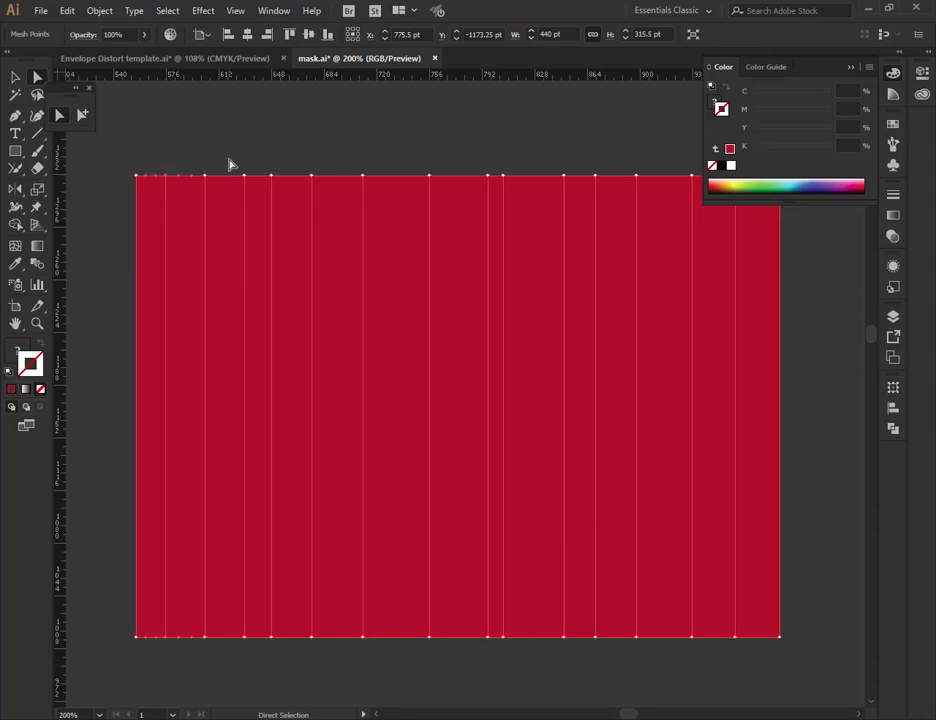
drag(161, 155, 177, 658)
Fill the selected left mesh points with the black swatch and select the next fold line.
click(893, 127)
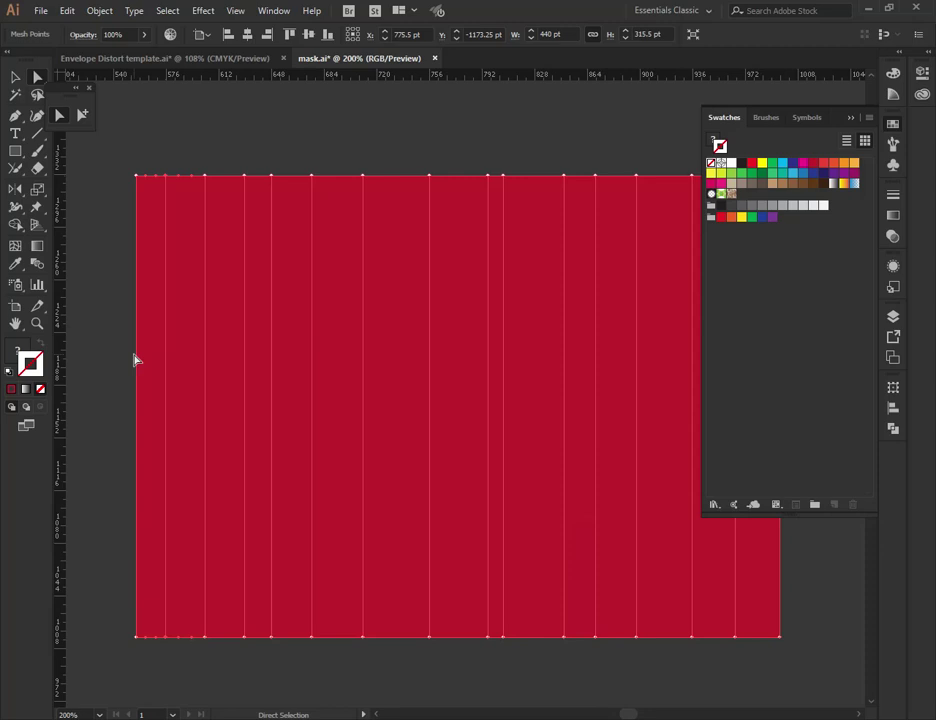
click(36, 365)
click(15, 362)
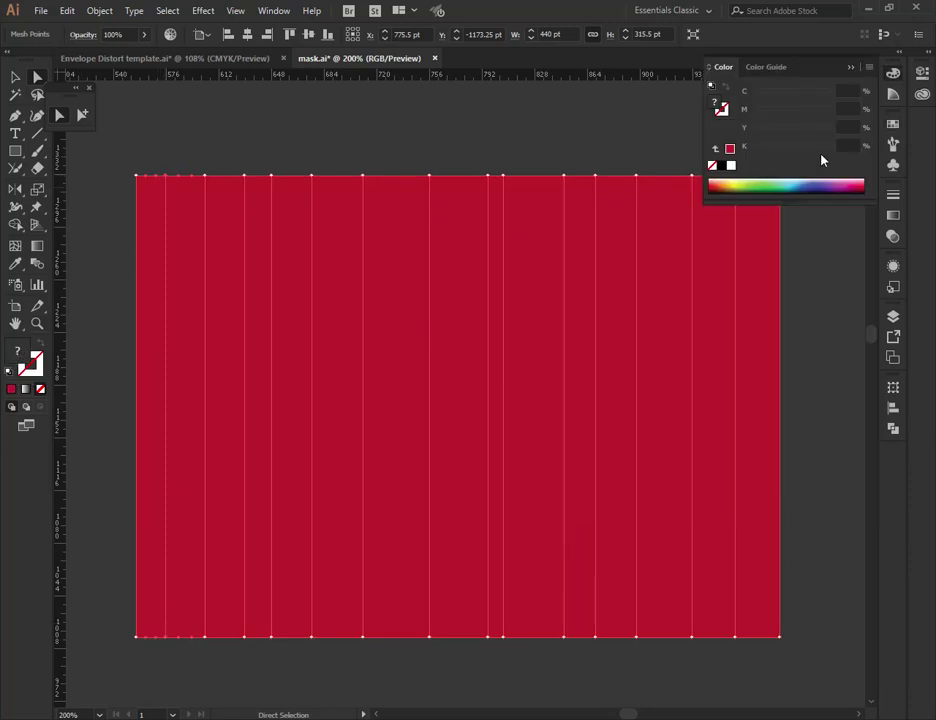
click(893, 123)
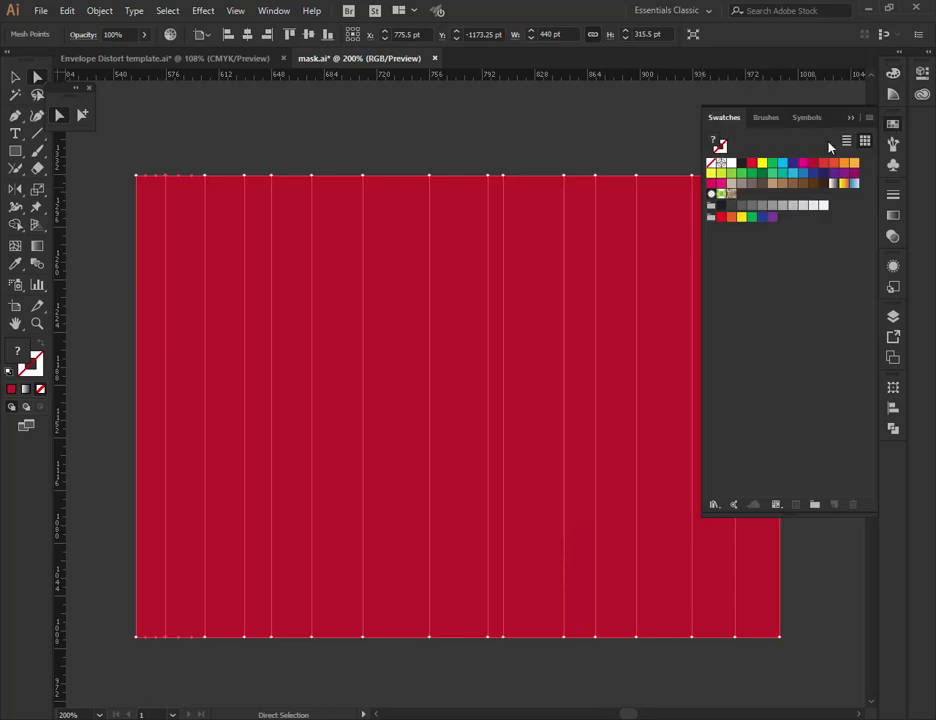
click(743, 163)
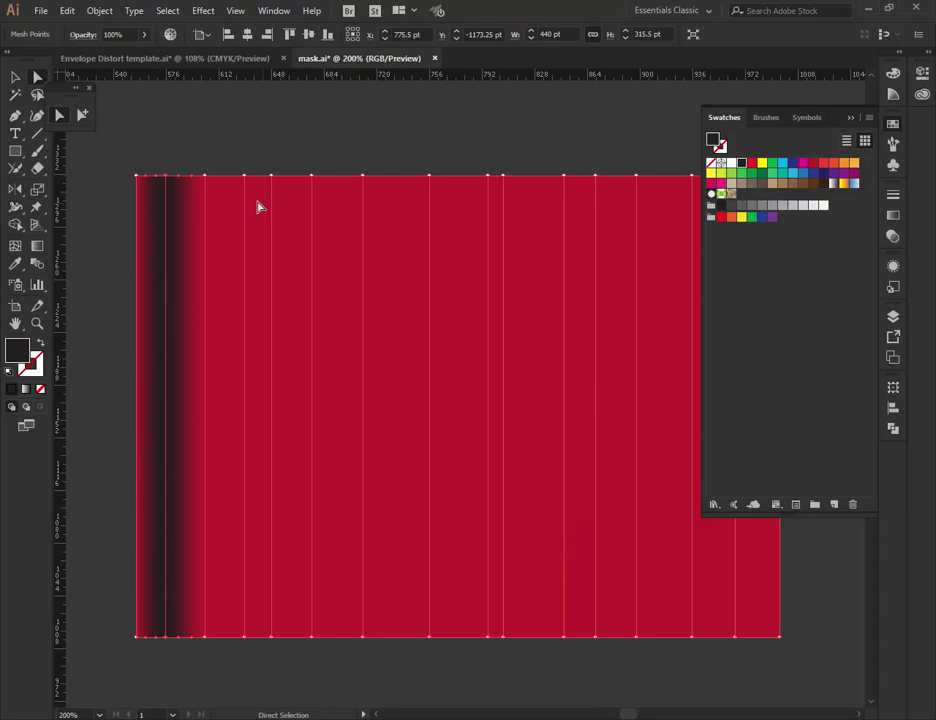
drag(221, 144, 259, 675)
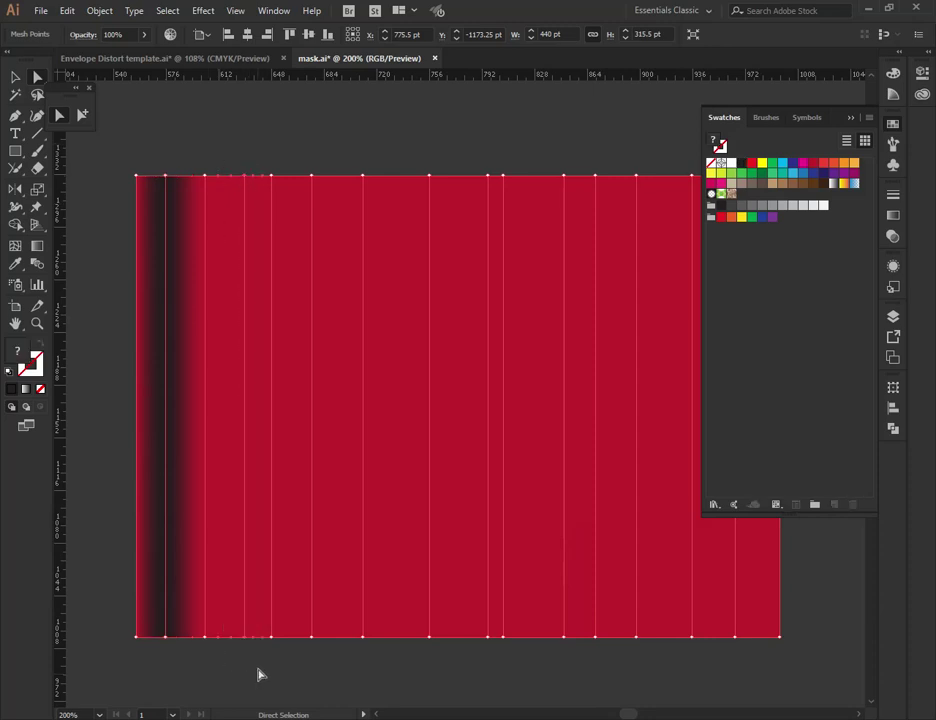
Select the points of alternating mesh lines across the rectangle and colour them all black.
click(244, 177)
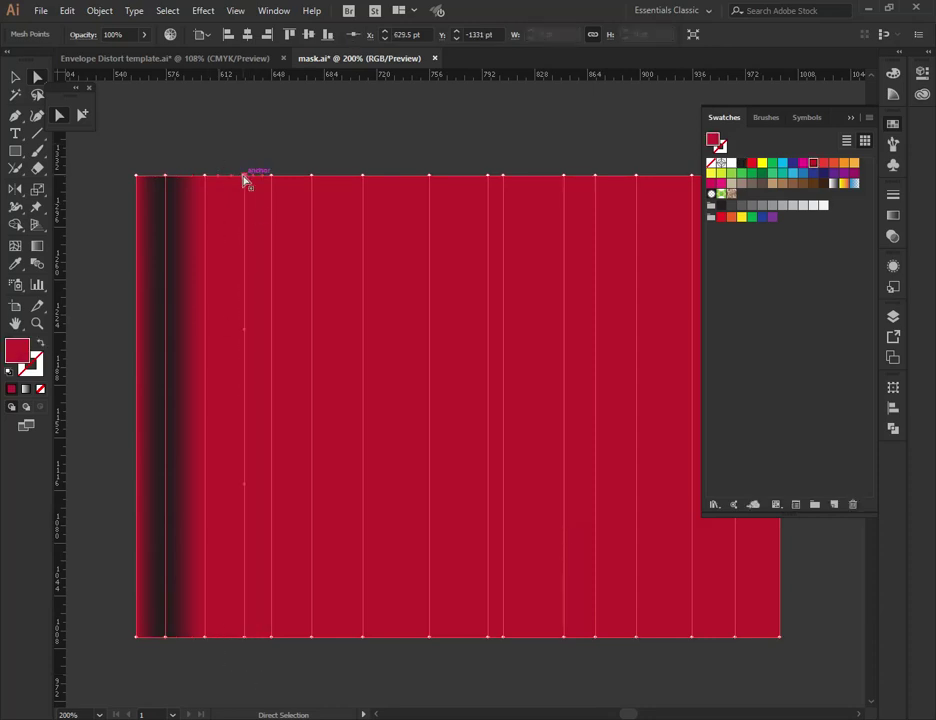
shift+click(245, 638)
drag(303, 150, 318, 640)
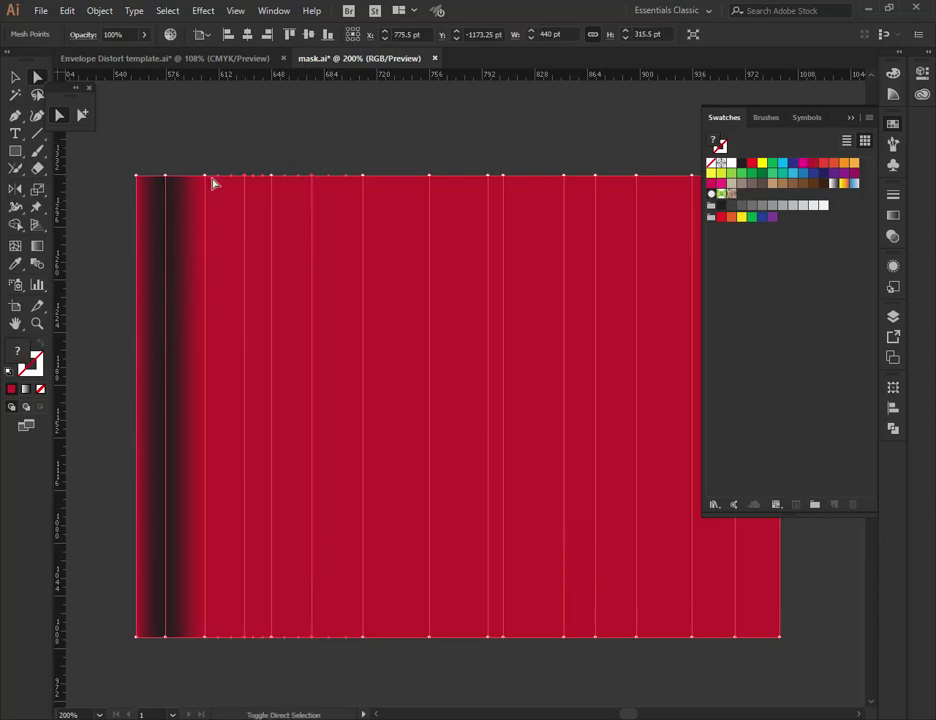
shift+click(272, 177)
drag(421, 147, 443, 663)
scroll(512, 330, right, 3)
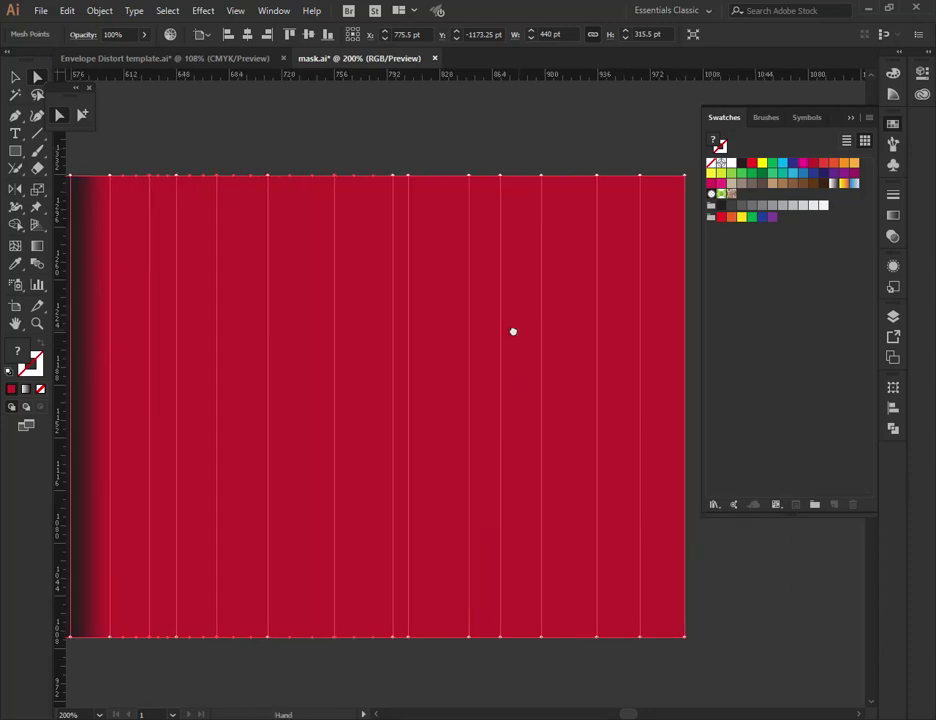
drag(368, 140, 389, 685)
drag(456, 146, 477, 666)
drag(547, 145, 572, 598)
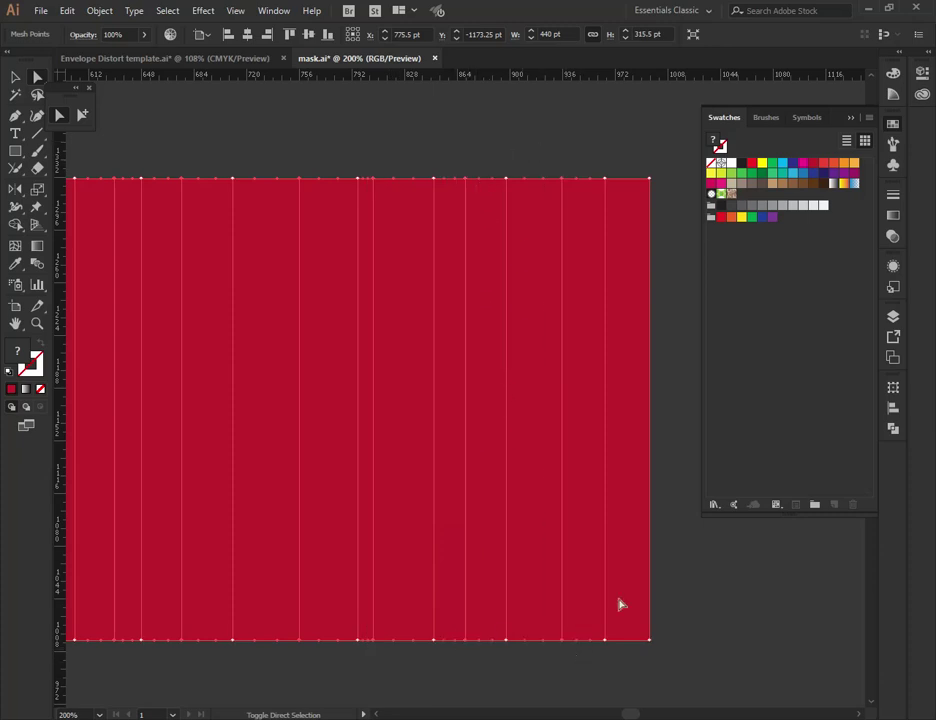
drag(652, 137, 640, 664)
key(ctrl+minus)
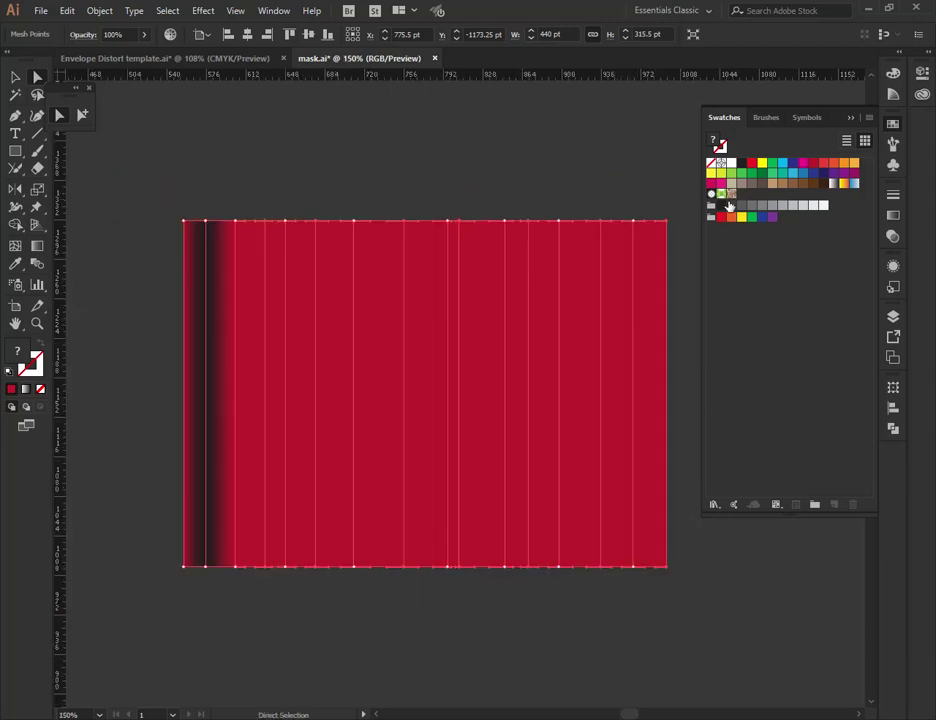
click(741, 164)
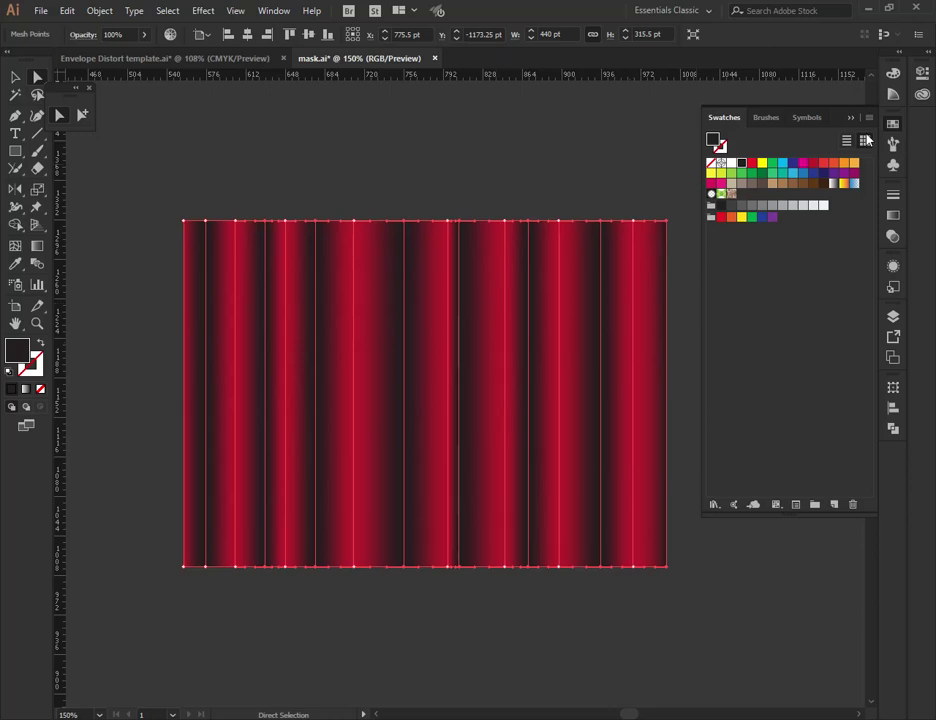
Set the fold colour to 100% cyan, magenta, yellow and black using the Color panel's CMYK sliders.
click(899, 76)
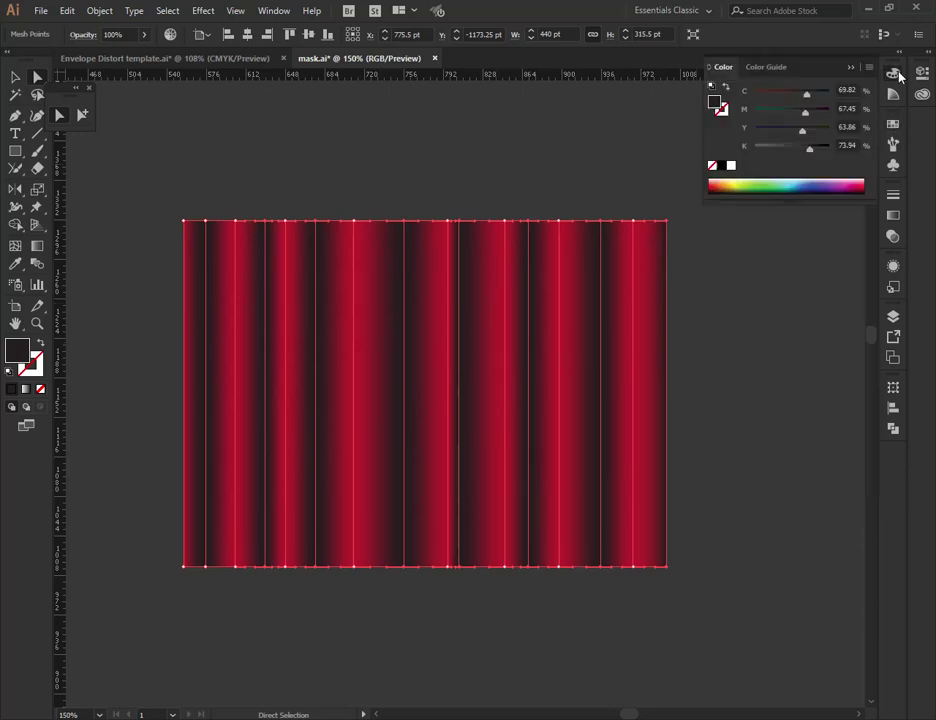
drag(812, 153, 882, 152)
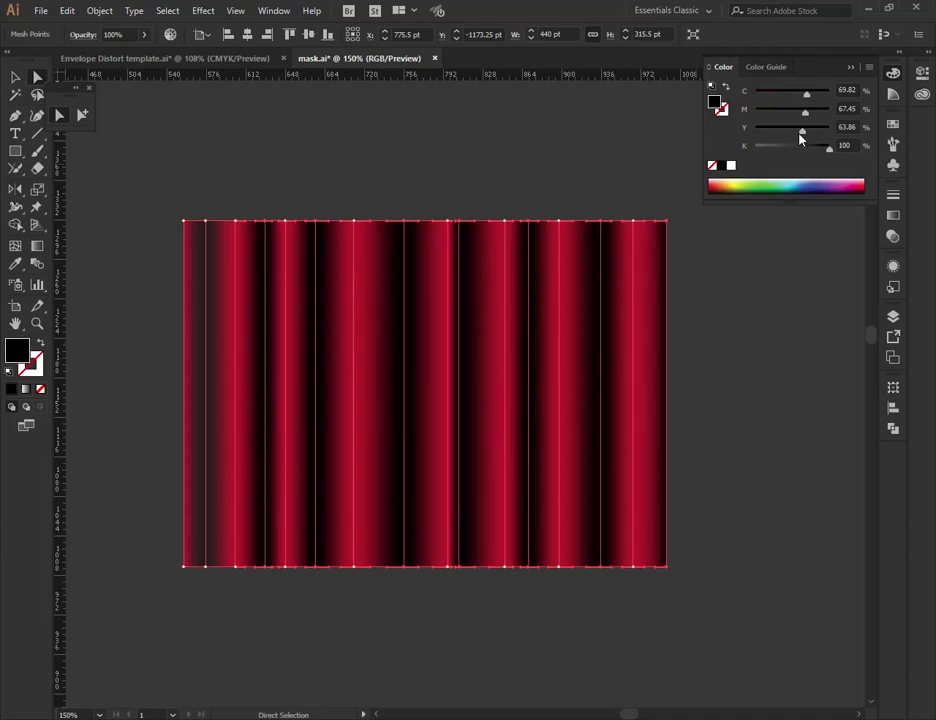
drag(802, 131, 877, 133)
click(868, 68)
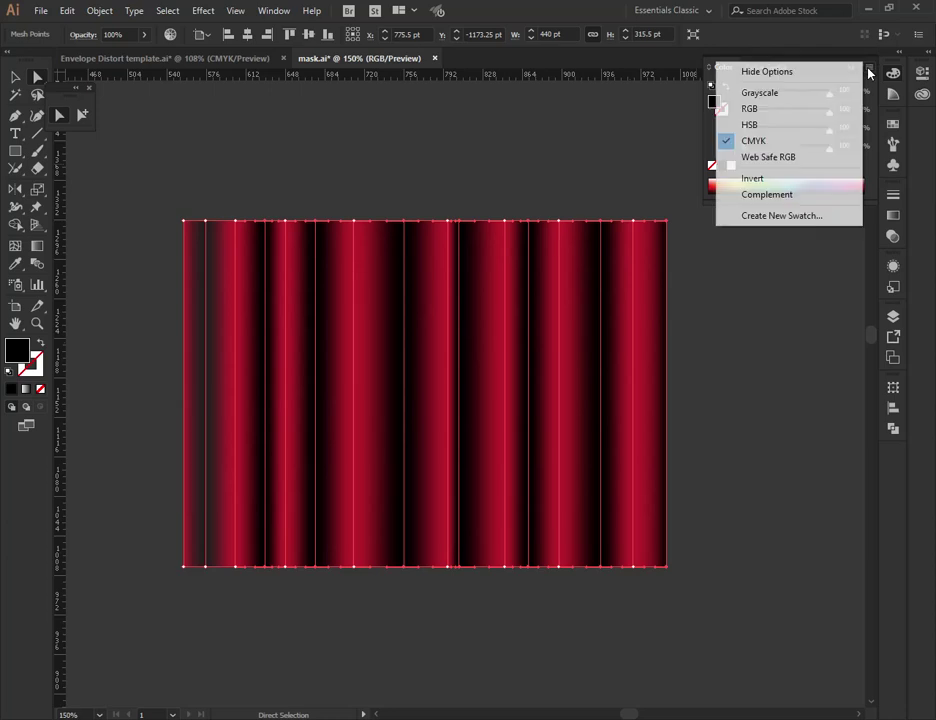
click(812, 74)
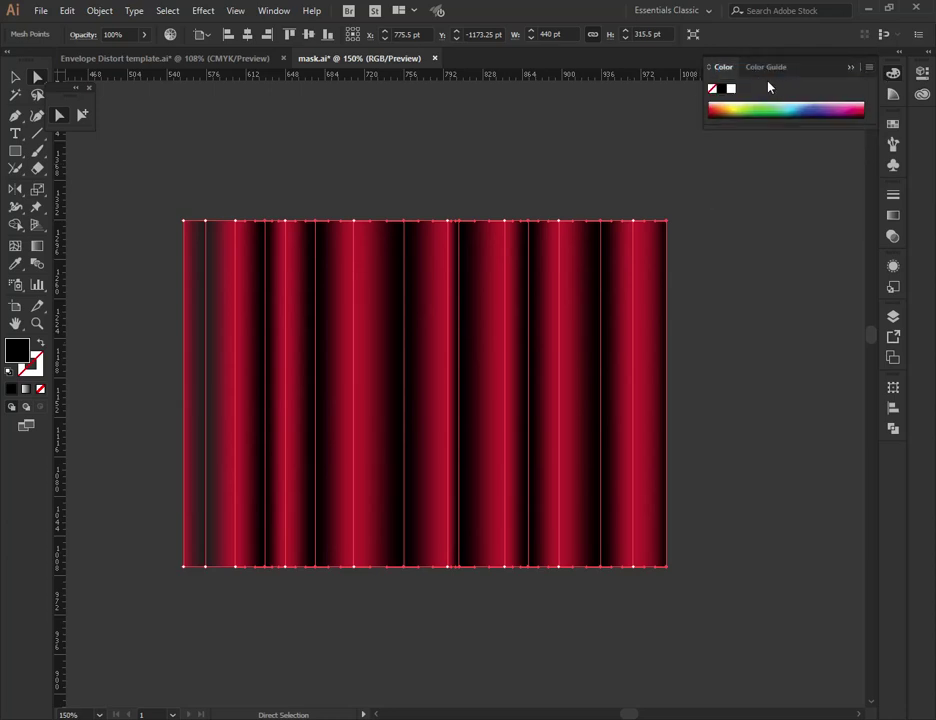
click(868, 68)
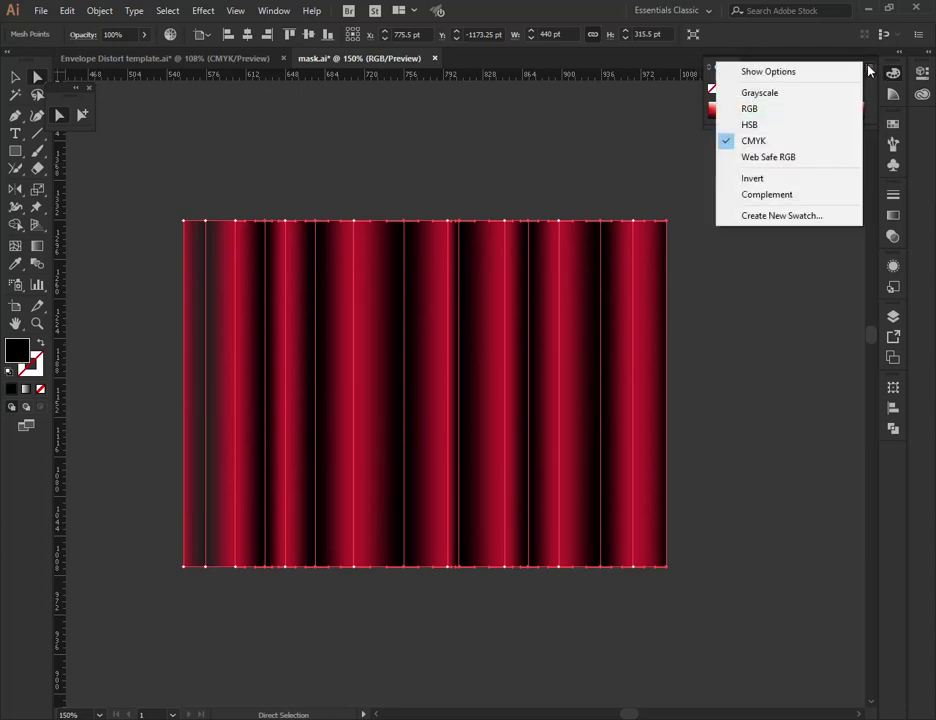
click(805, 73)
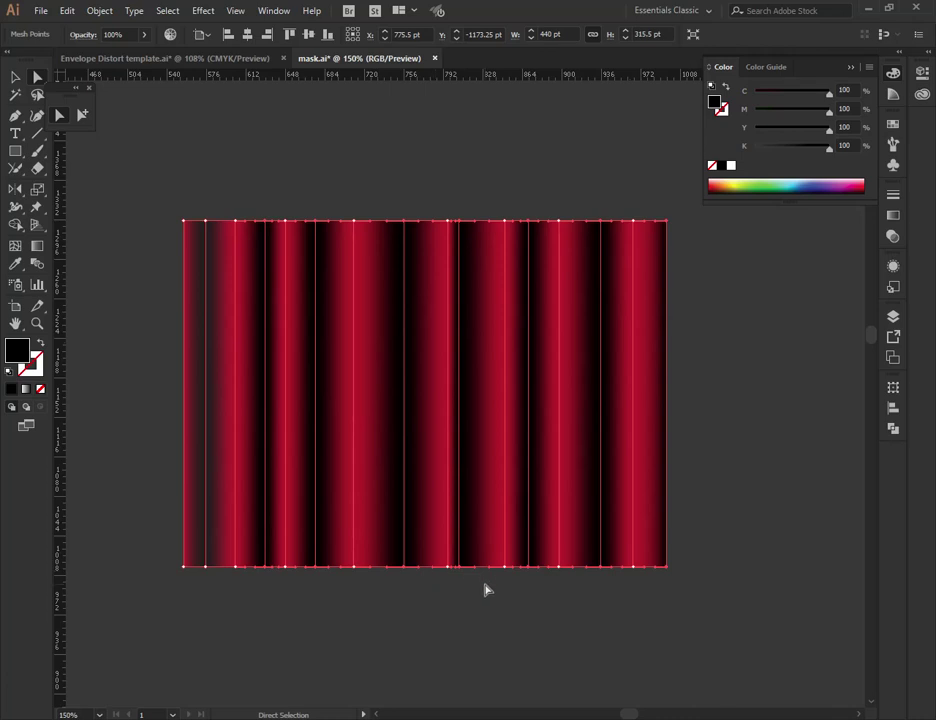
Nudge alternating edge mesh points down to form wavy top and bottom edges.
key(Down)
key(Down)
key(Down)
key(Down)
key(Down)
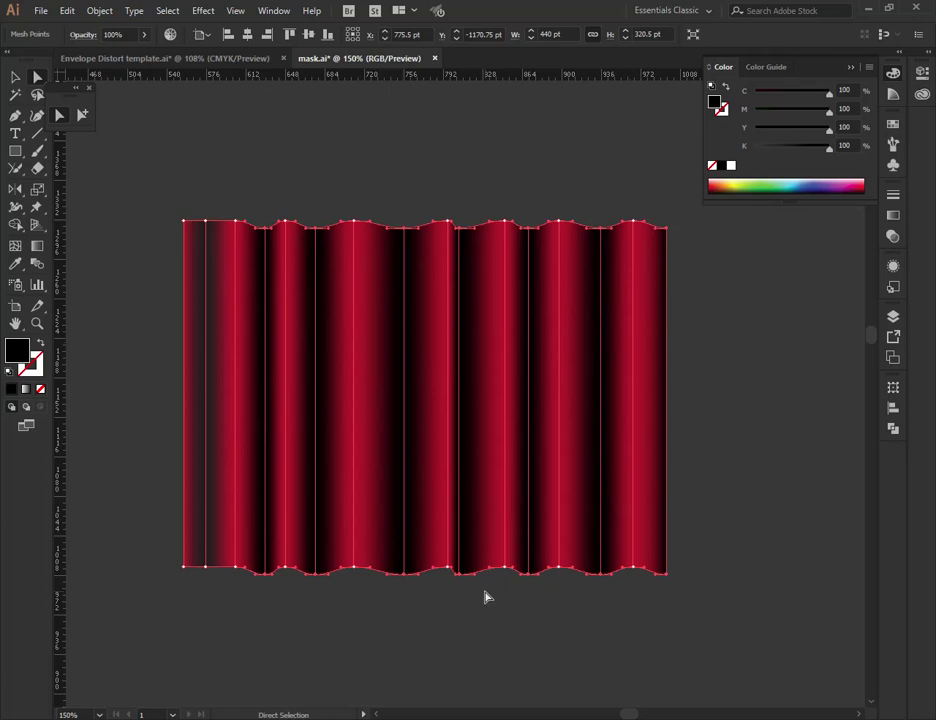
key(Down)
key(Down)
key(Down)
key(Down)
key(Down)
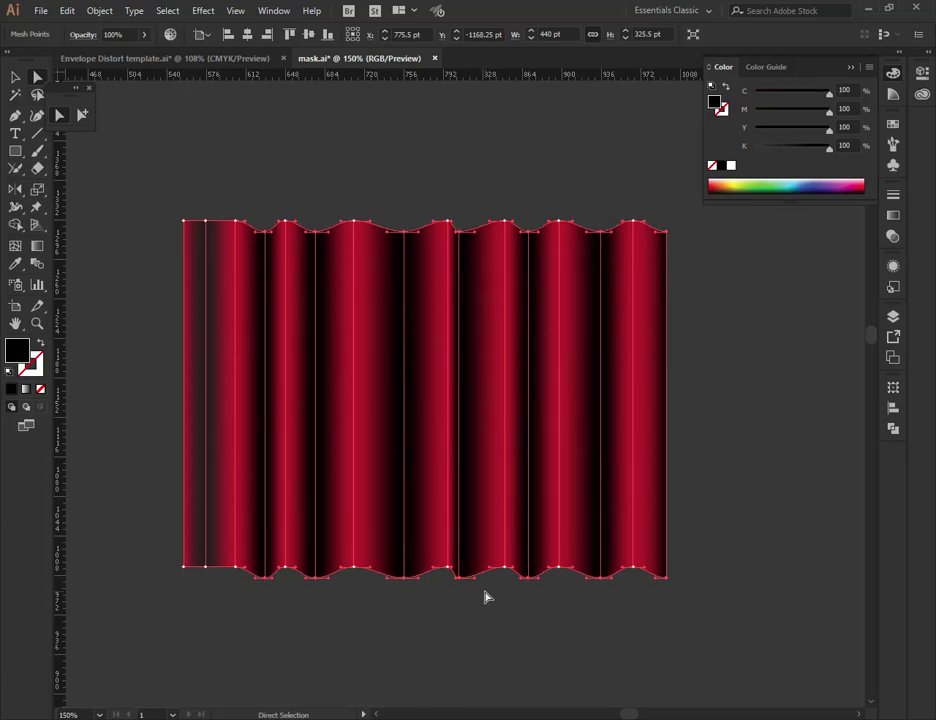
key(Up)
key(Up)
key(Up)
key(Up)
key(Up)
key(Up)
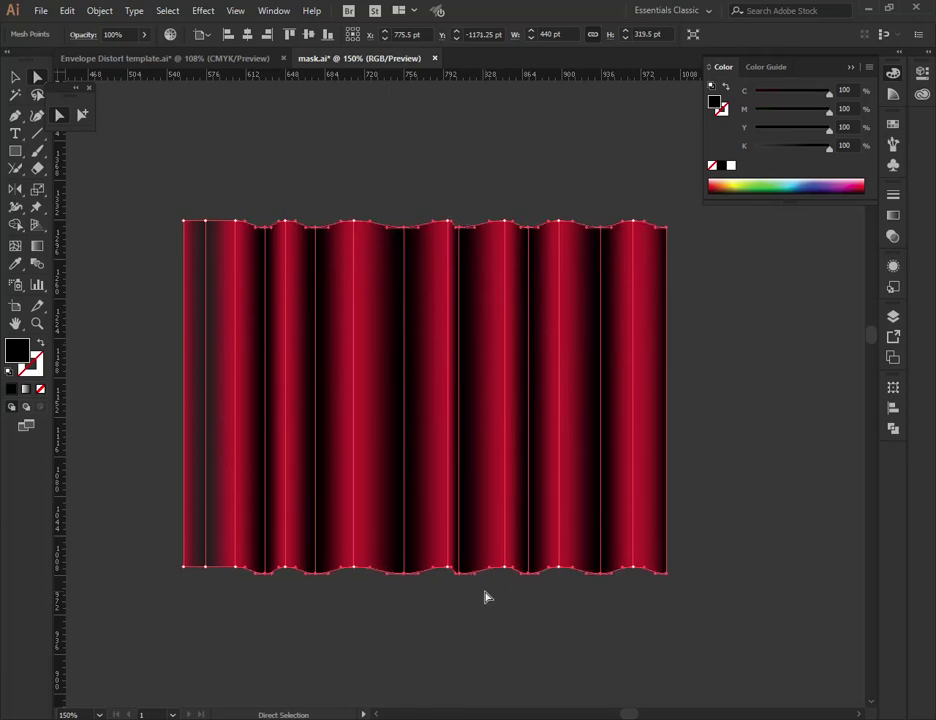
Bend a middle fold line diagonally and set the leftmost fold to 100% CMYK black.
click(720, 283)
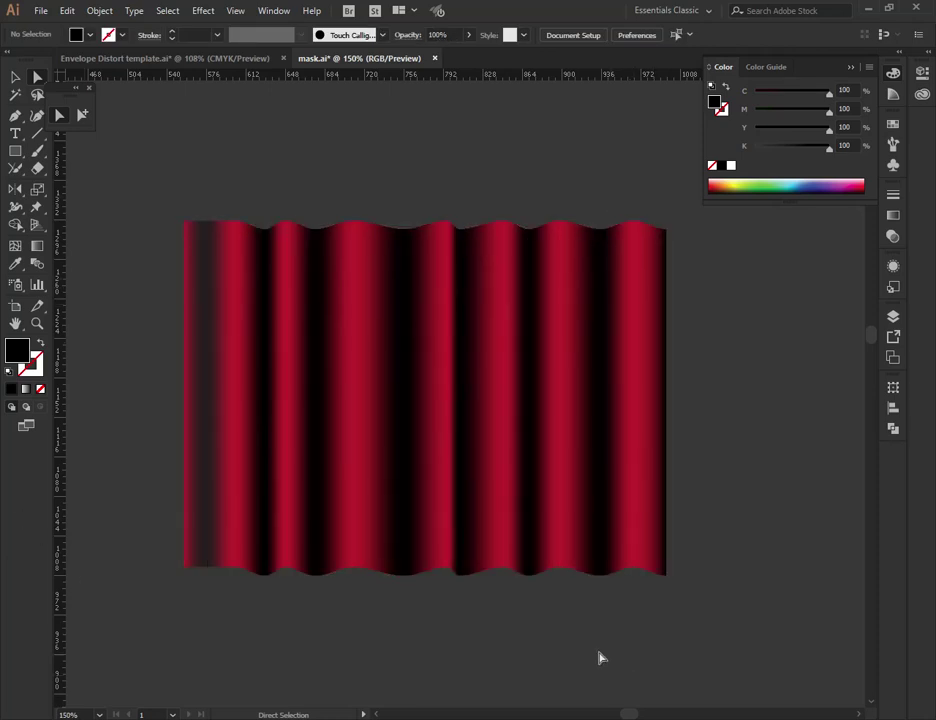
drag(447, 573, 434, 577)
drag(449, 345, 429, 344)
drag(436, 465, 448, 460)
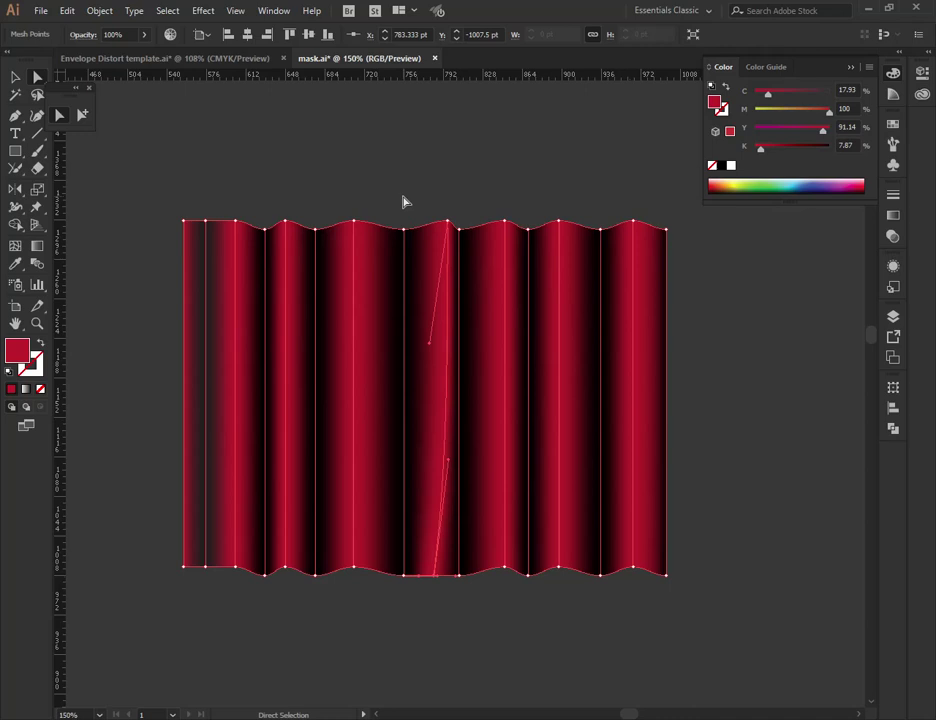
drag(217, 592, 194, 184)
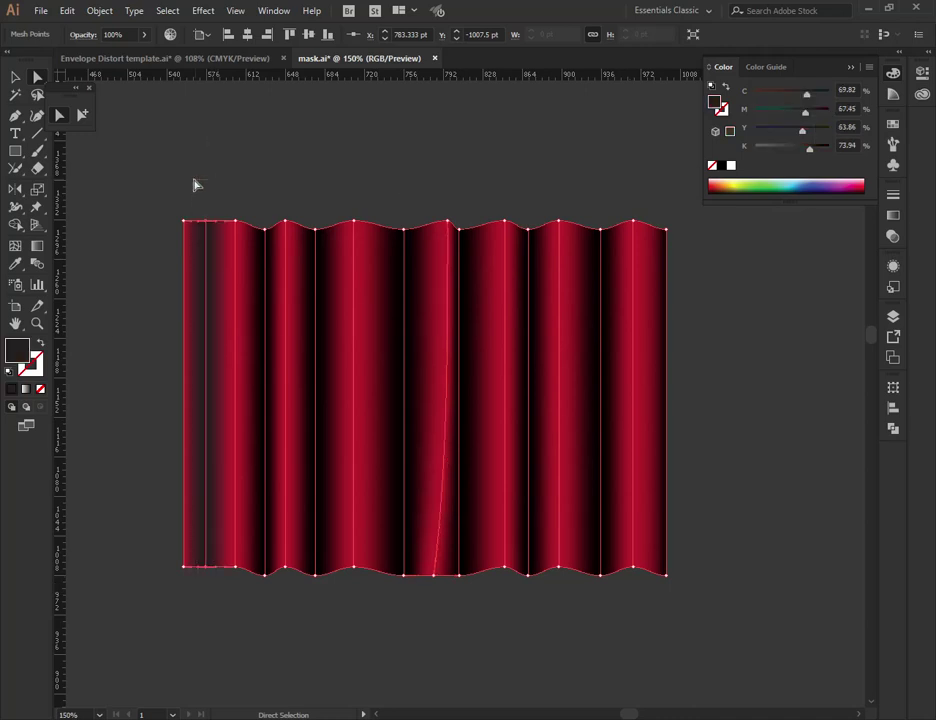
drag(812, 149, 831, 93)
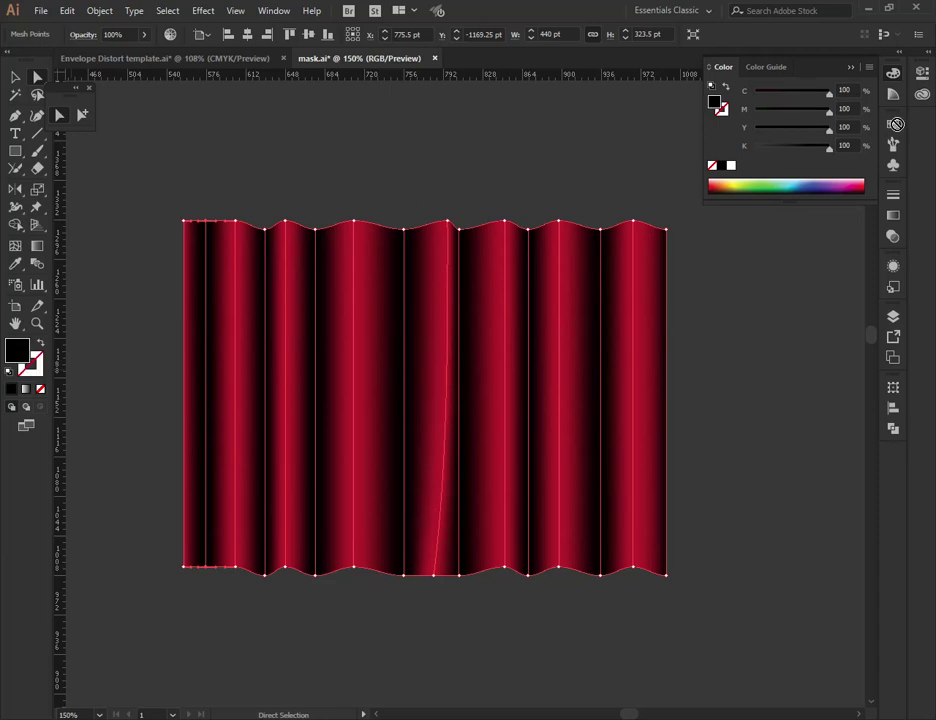
Save the true black as a swatch and pull the left fold's top point up, bottom point down.
click(895, 124)
drag(772, 364, 772, 365)
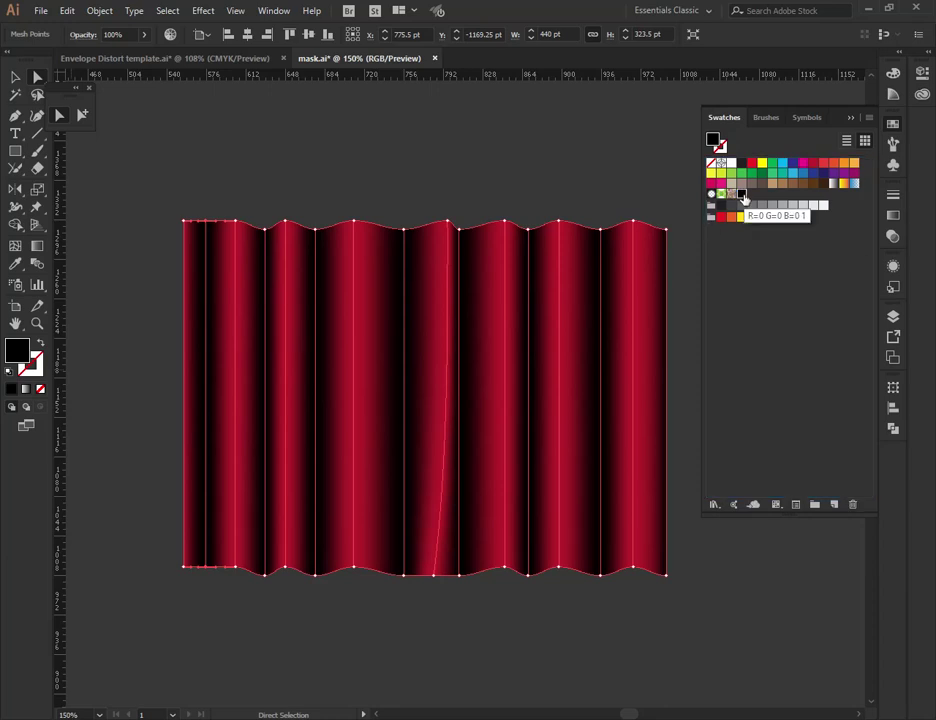
click(205, 222)
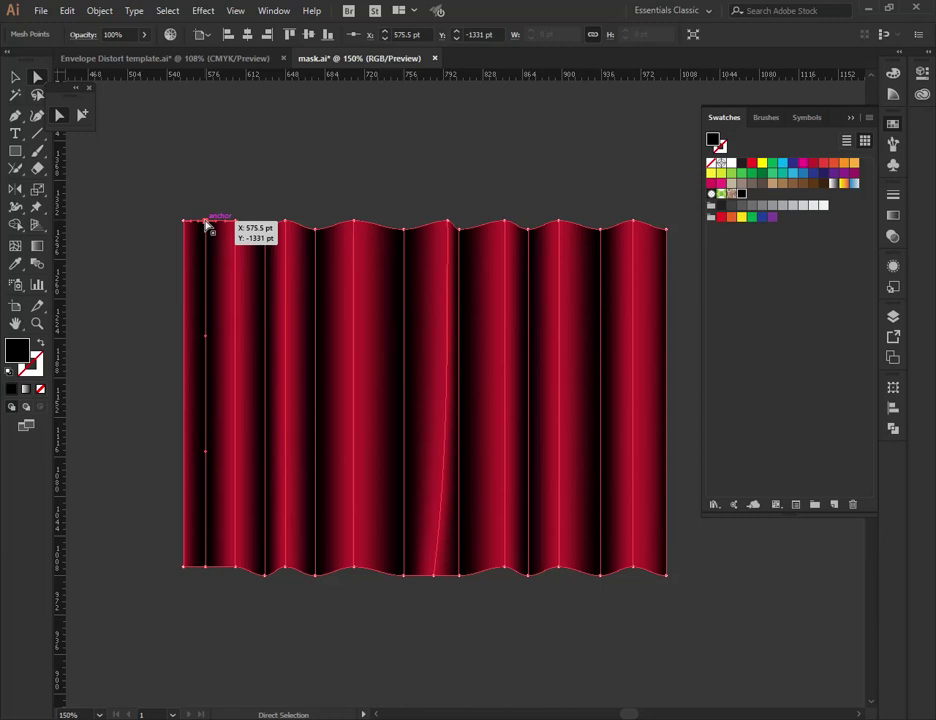
drag(205, 221, 207, 214)
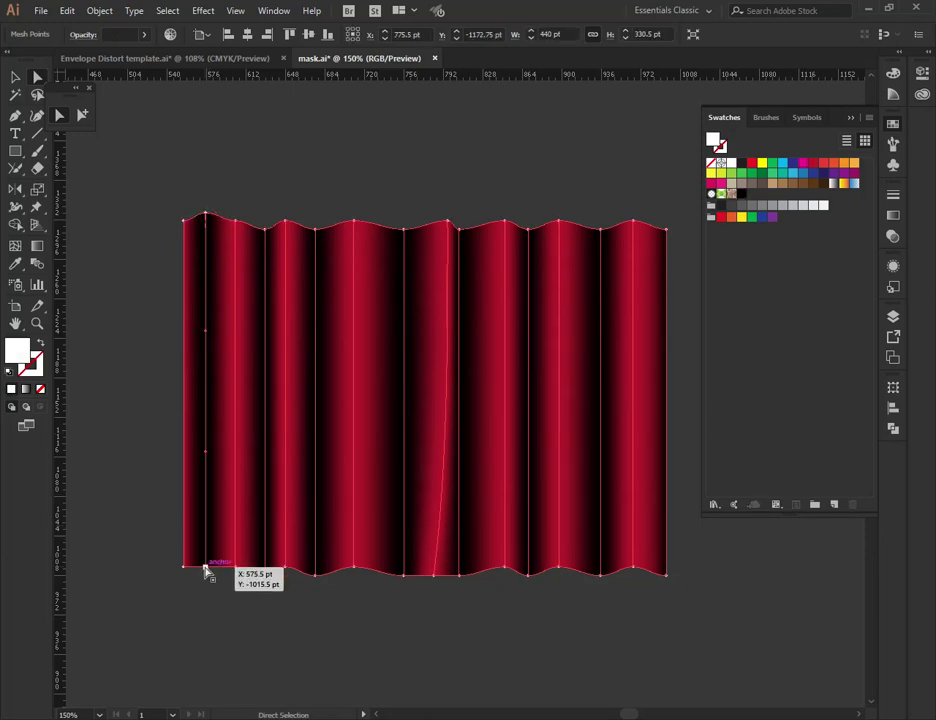
drag(207, 572, 209, 584)
click(299, 635)
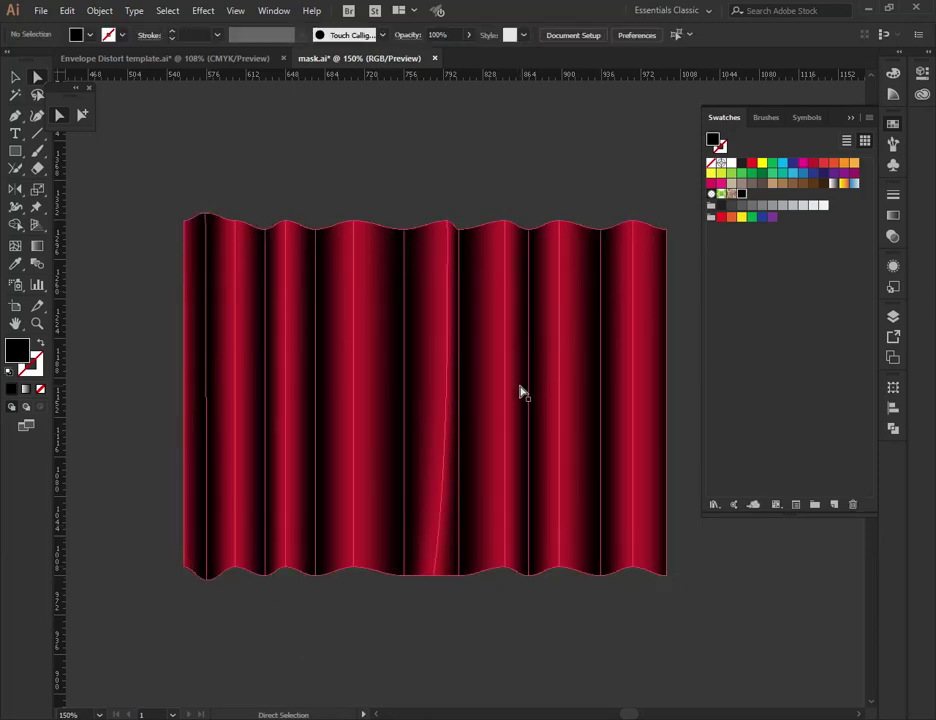